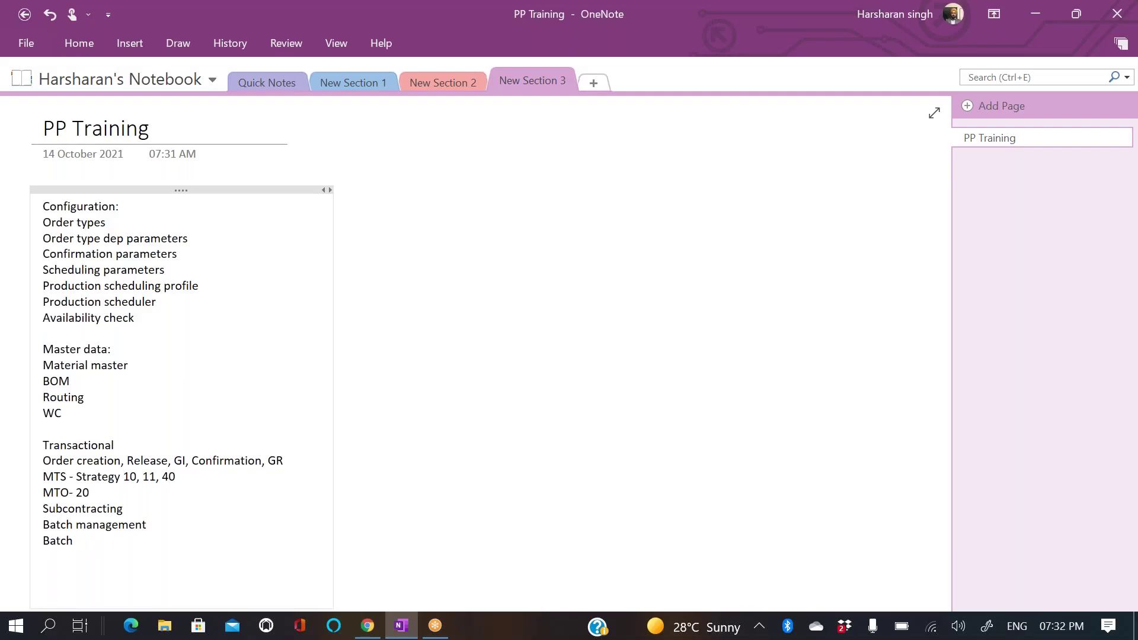
# Complete the Batch line as 'Batch Determination' and add a 'Batch derivation' line below it.
pyautogui.write('Determination')
pyautogui.press('Return')
pyautogui.write('Batch d')
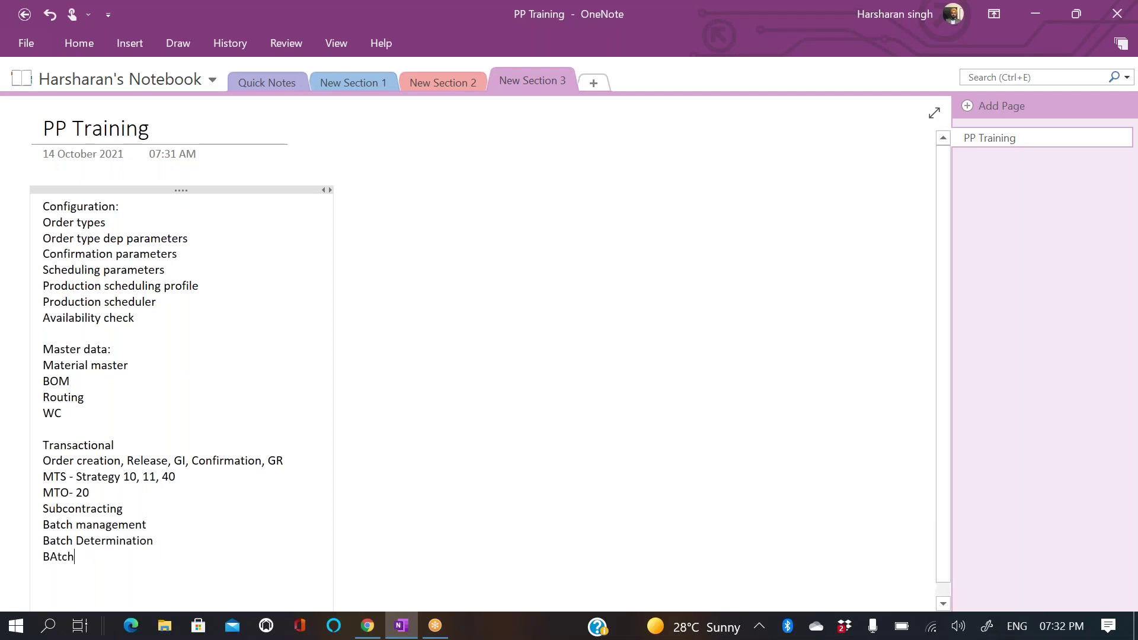
pyautogui.write('erivation')
pyautogui.press('Return')
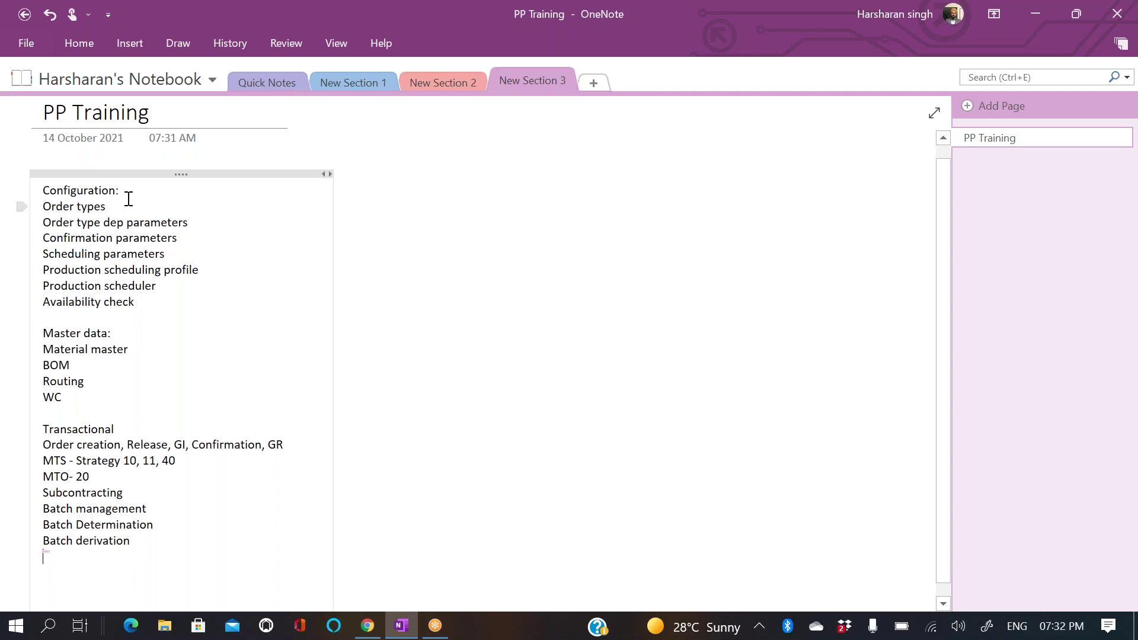
# Rename the Transactional heading to 'Transactional data:'.
pyautogui.moveTo(127, 194); pyautogui.dragTo(43, 189)
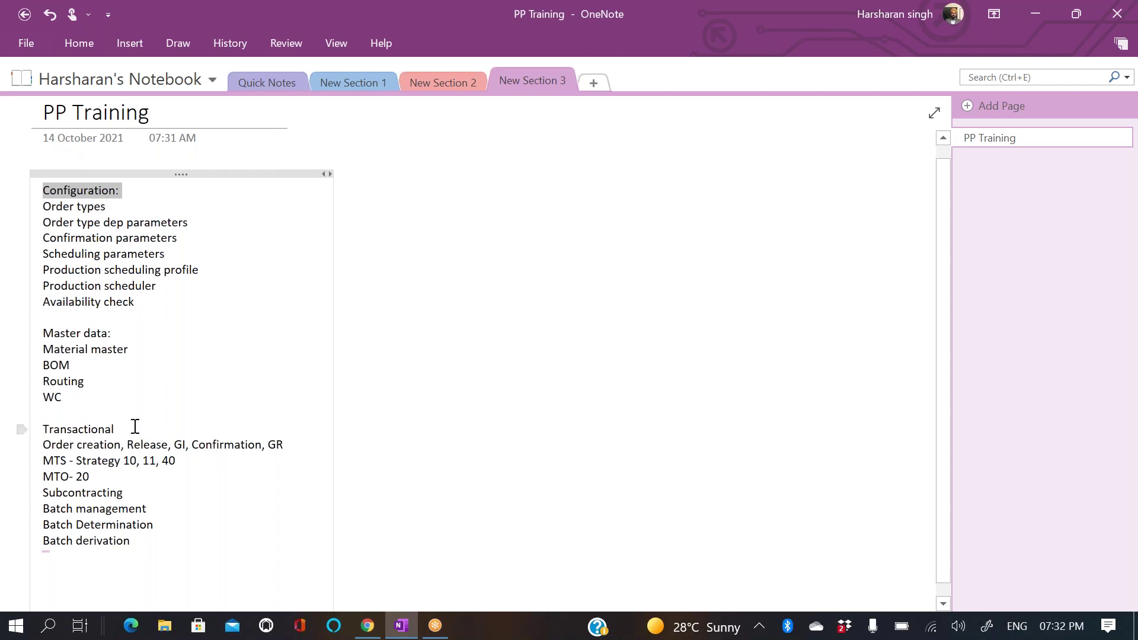
pyautogui.click(134, 427)
pyautogui.write('data')
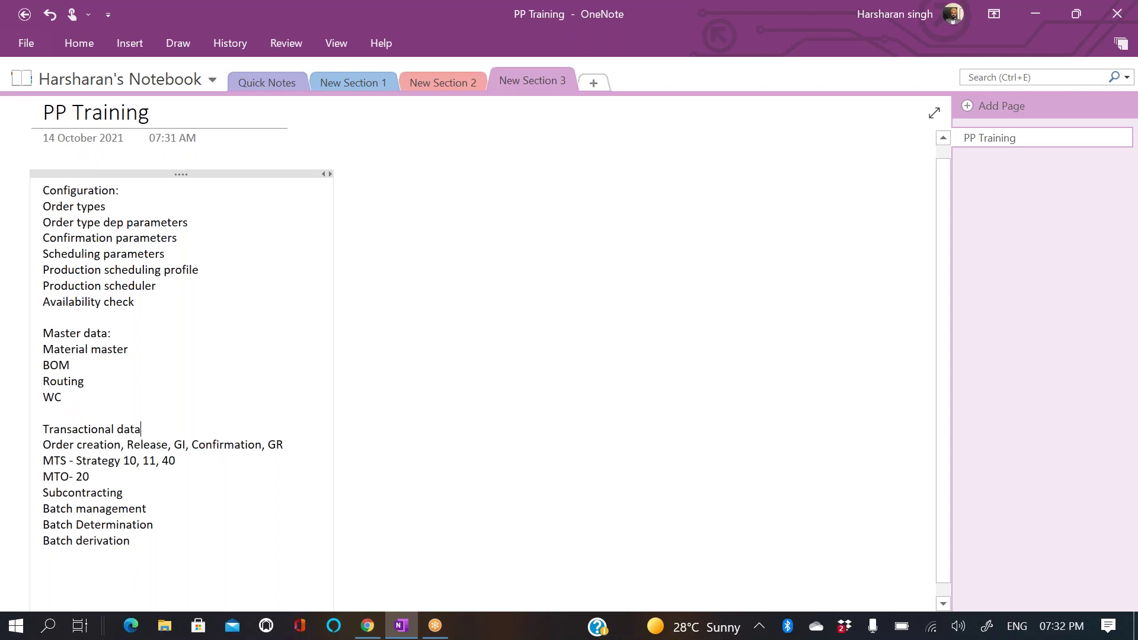
pyautogui.write(':')
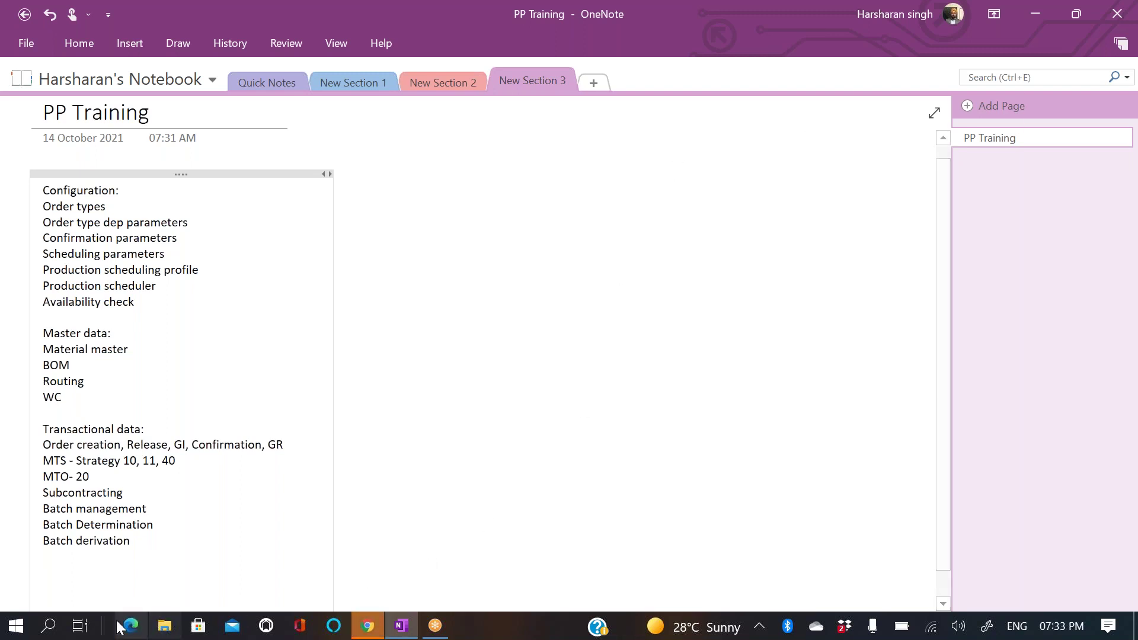
# Launch Remote Desktop Connection and sign in to the remote server with the domain user and password.
pyautogui.click(51, 630)
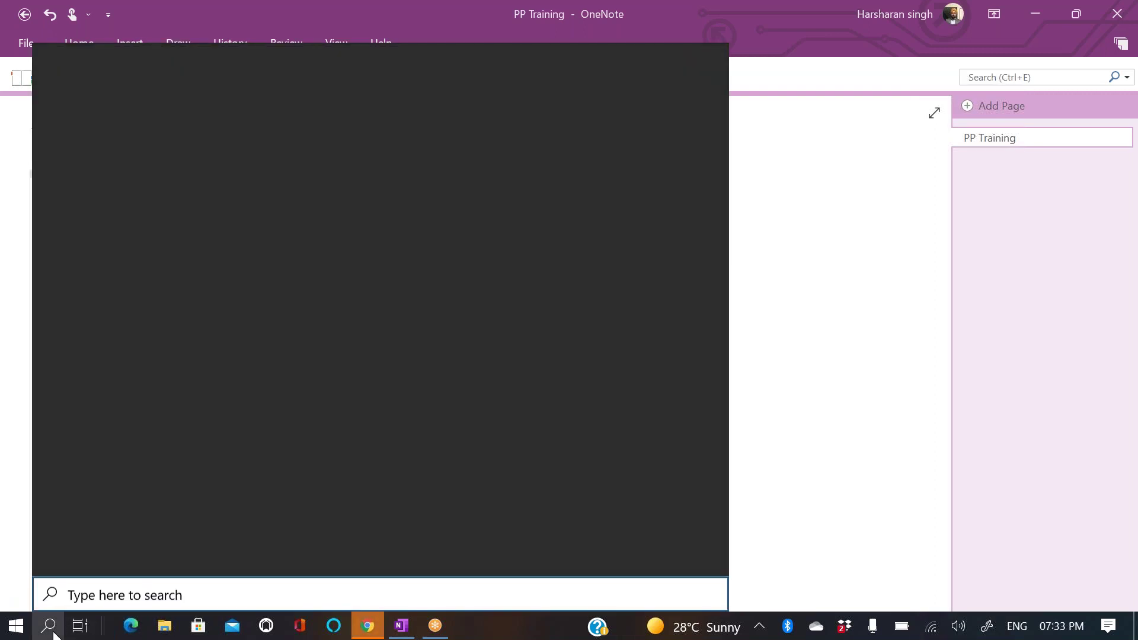
pyautogui.write('rem')
pyautogui.click(157, 155)
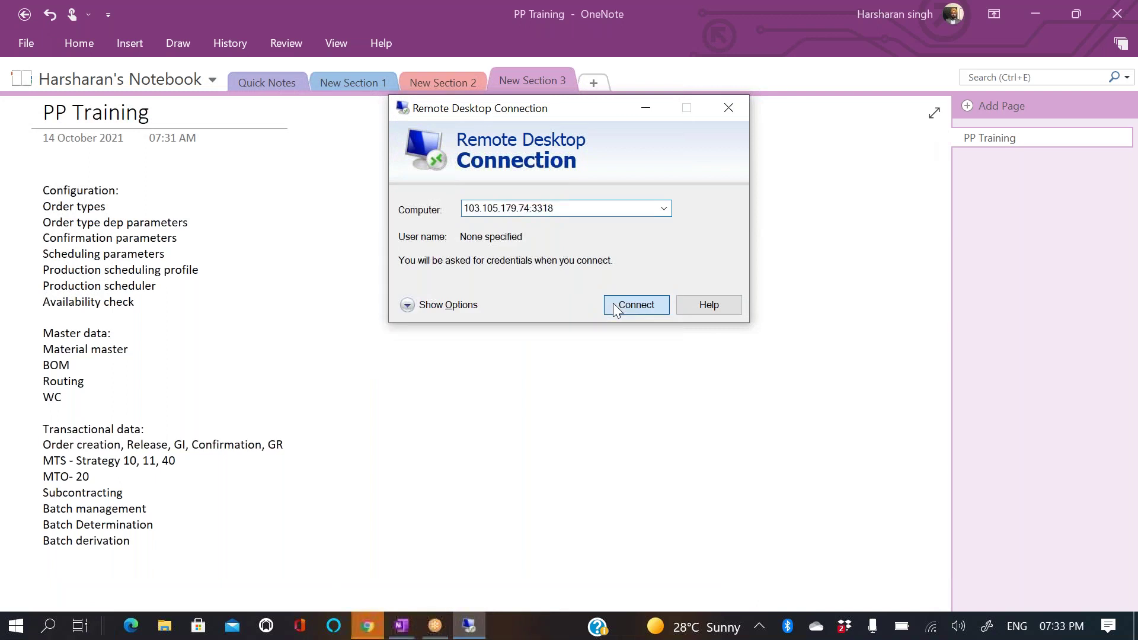
pyautogui.click(614, 305)
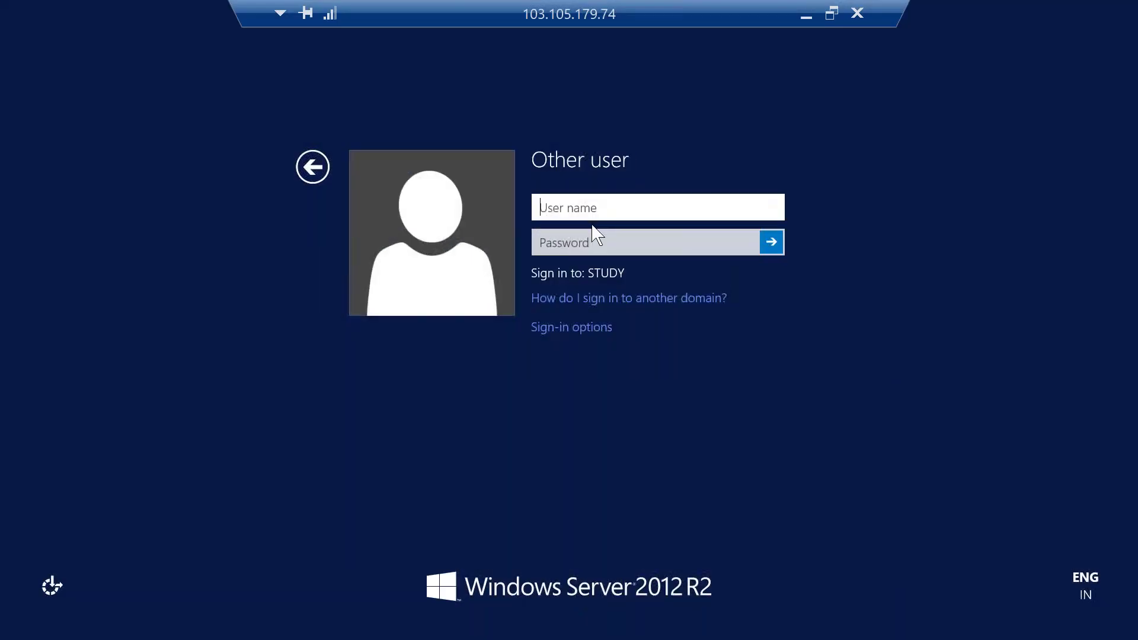
pyautogui.write('STUDY\\HANA')
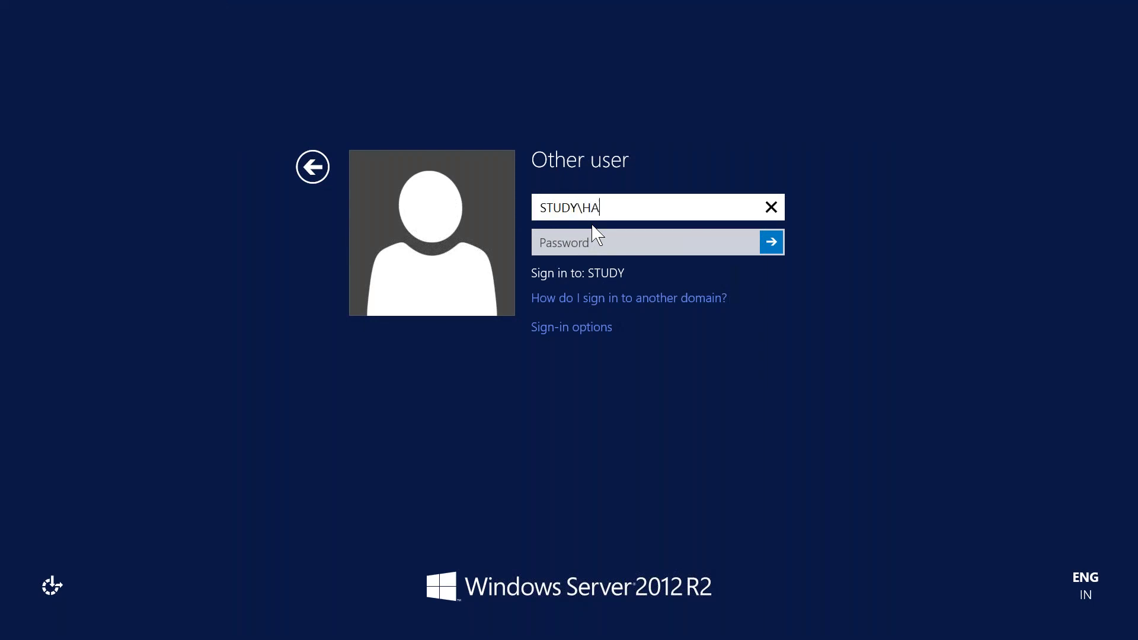
pyautogui.write('23')
pyautogui.press('Tab')
pyautogui.write('*********')
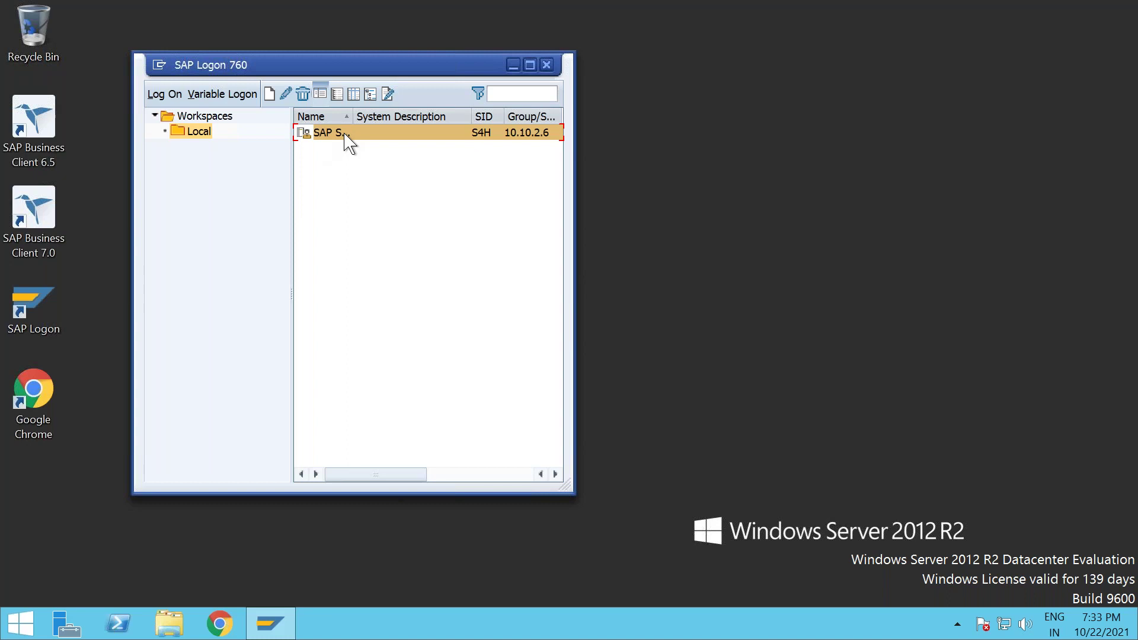
# Log on to client 100 of the S4H system with the saved user name and password.
pyautogui.doubleClick(346, 135)
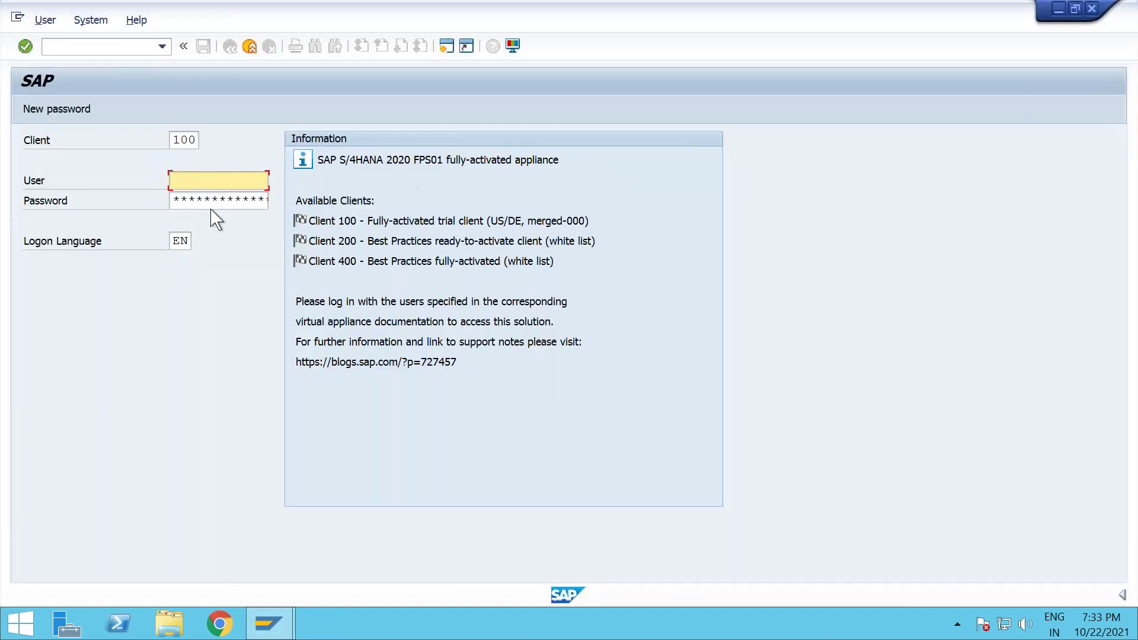
pyautogui.click(216, 181)
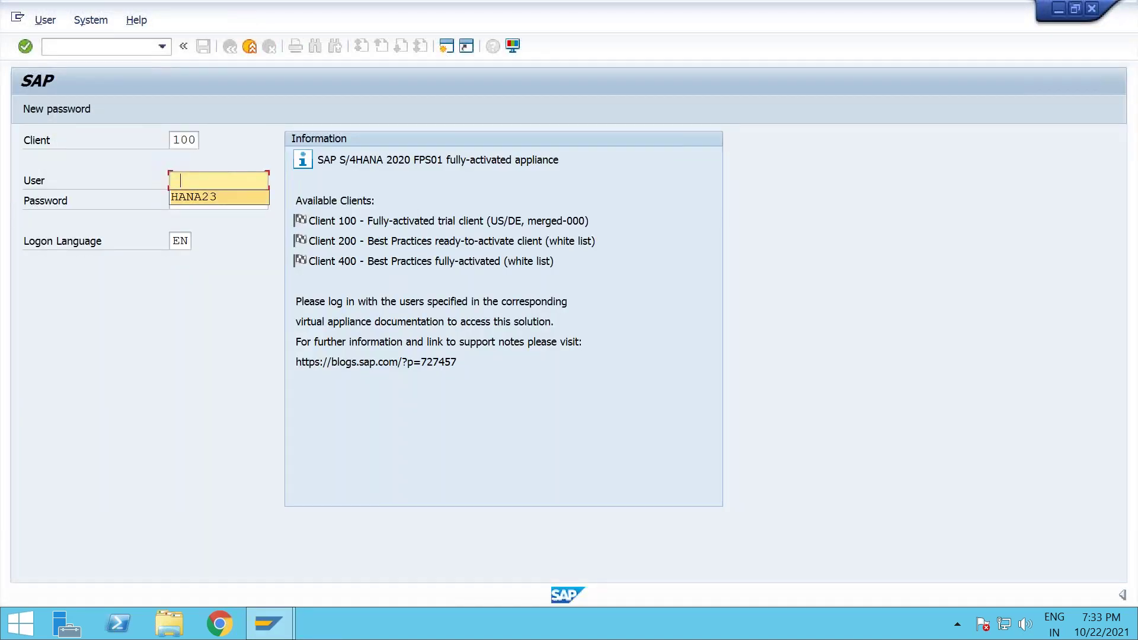
pyautogui.click(204, 197)
pyautogui.click(204, 202)
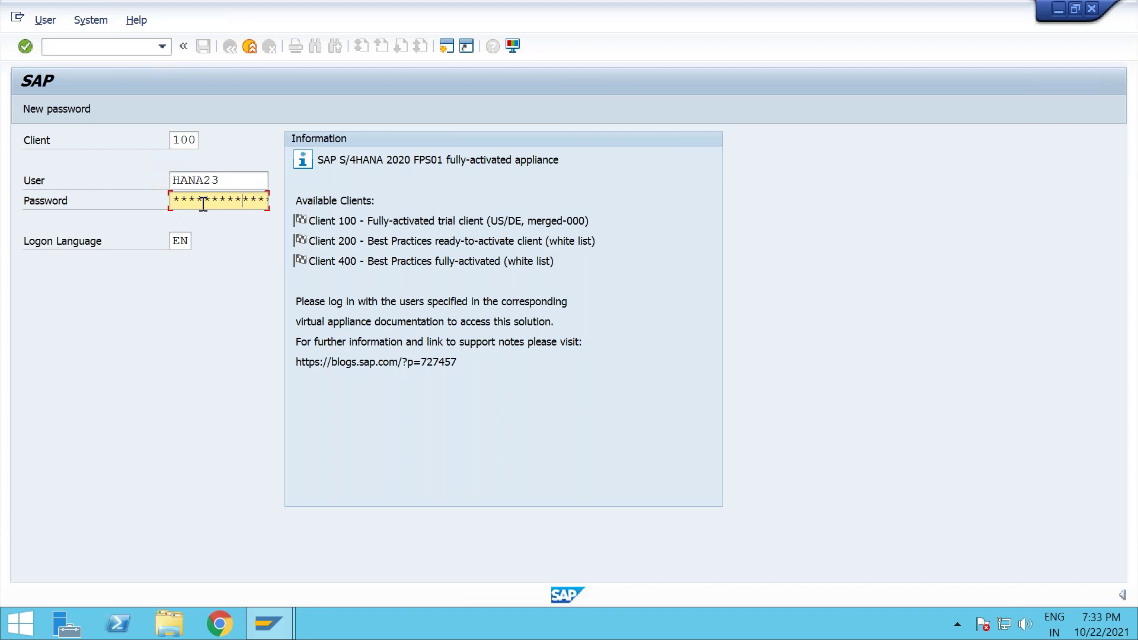
pyautogui.press('Return')
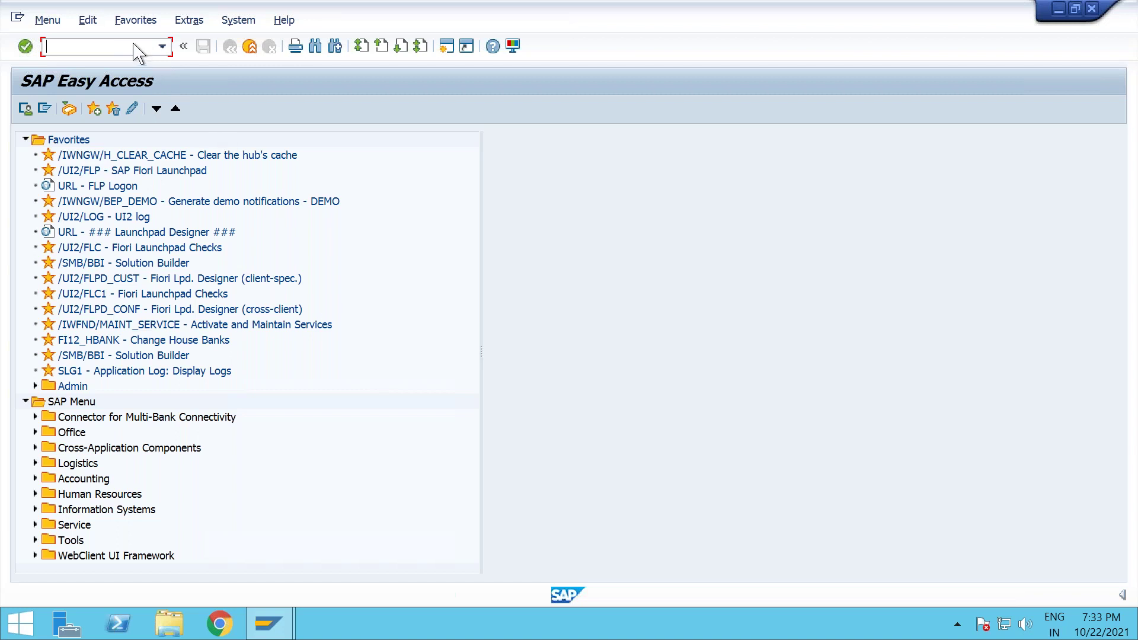
# Run SPRO, open the SAP Reference IMG and scroll down the tree.
pyautogui.write('spro')
pyautogui.press('Return')
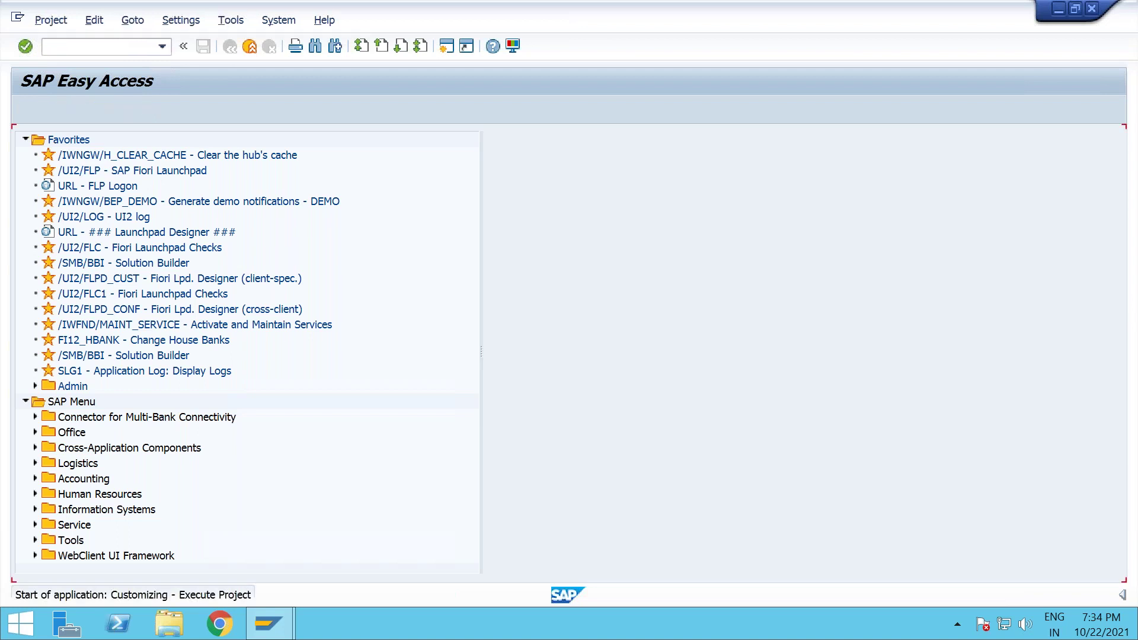
pyautogui.click(94, 109)
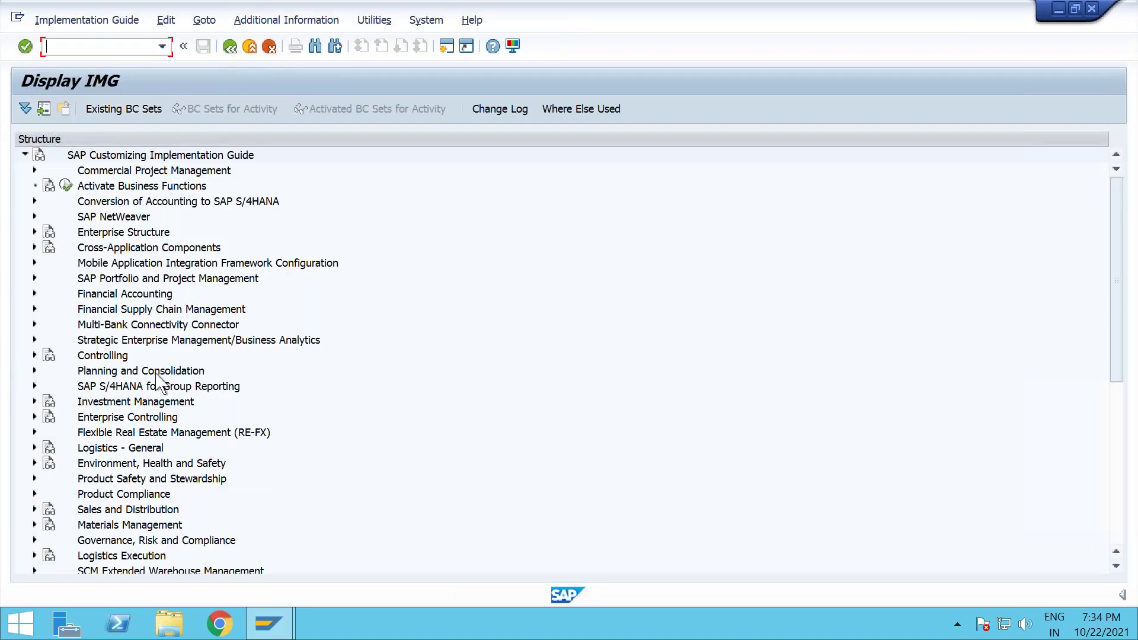
pyautogui.click(125, 482)
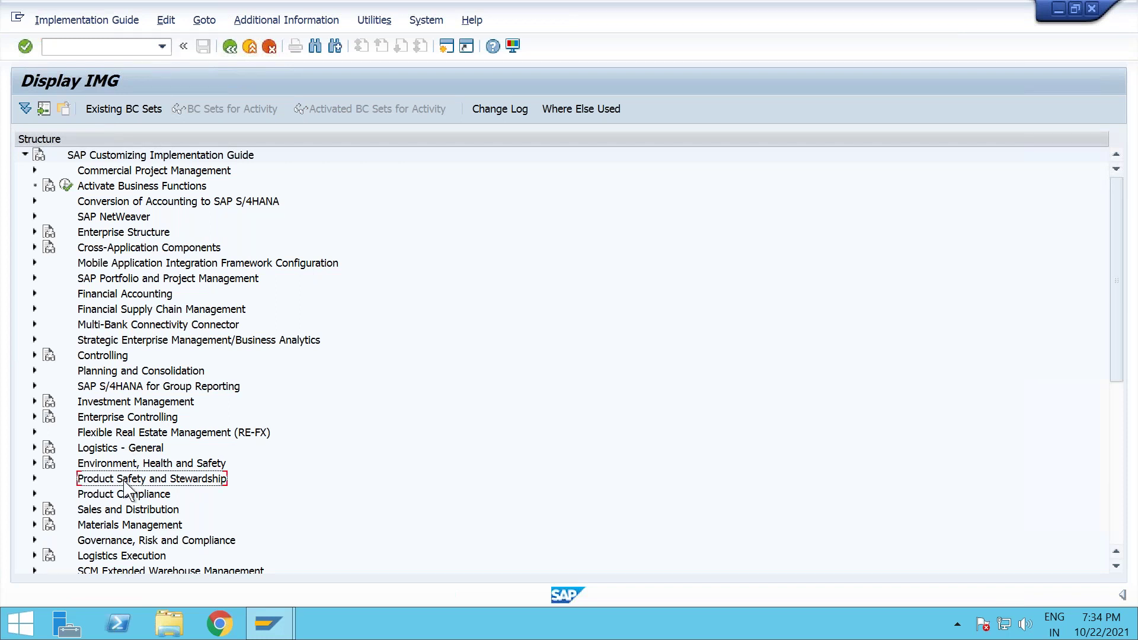
pyautogui.scroll(-6, 127, 489)
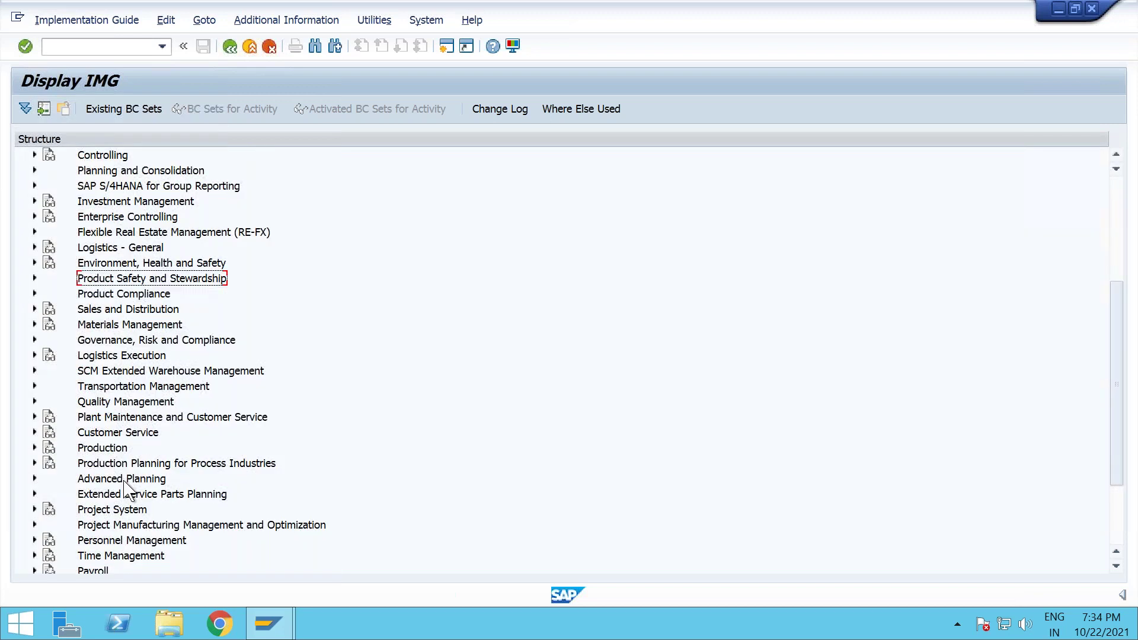
pyautogui.scroll(-1, 86, 428)
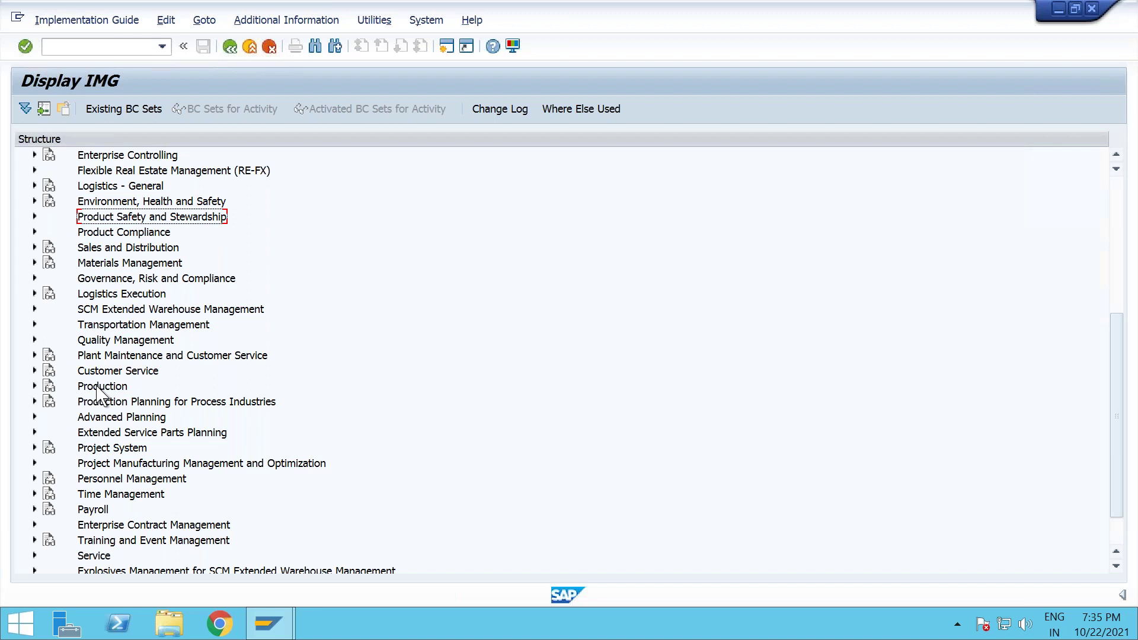
# Expand Production, then its Shop Floor Control and Basic Data branches in the IMG.
pyautogui.click(33, 386)
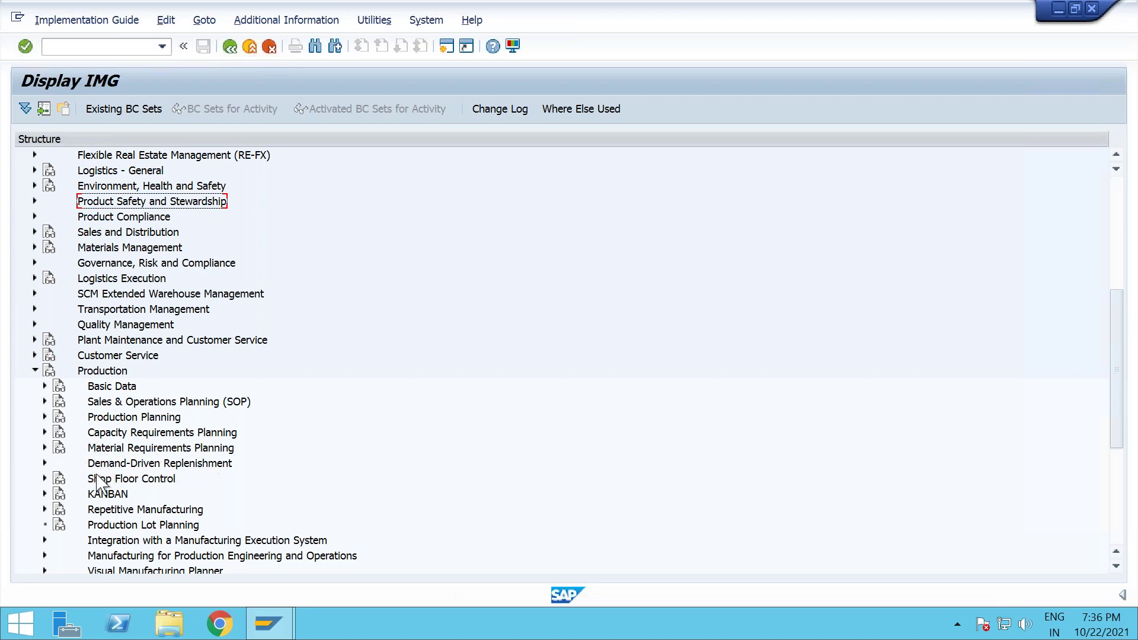
pyautogui.click(44, 479)
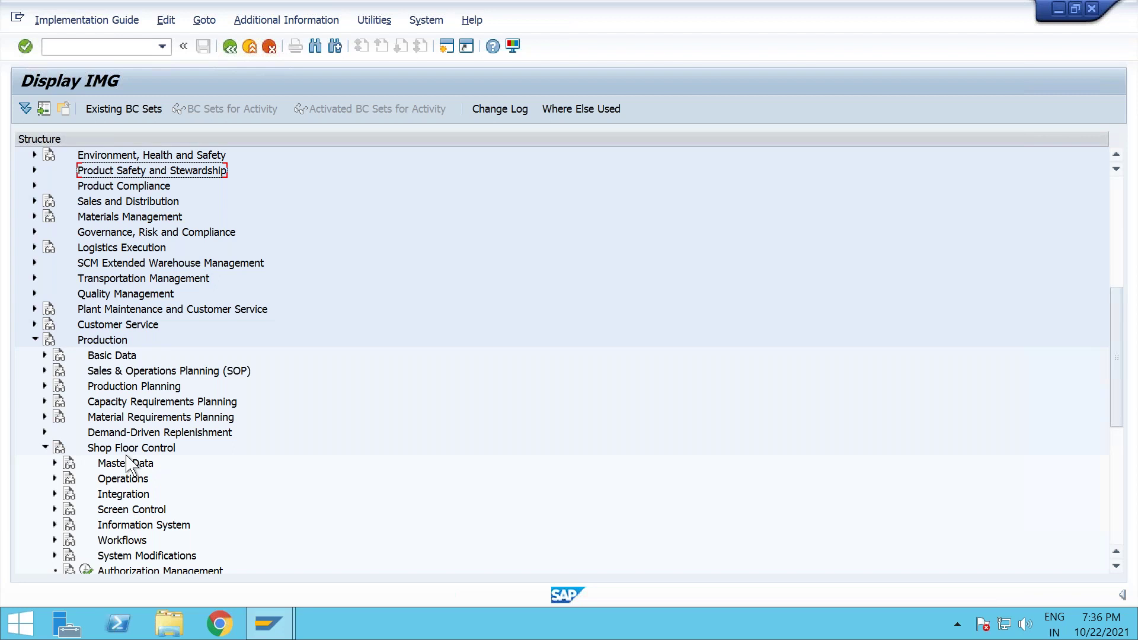
pyautogui.click(44, 355)
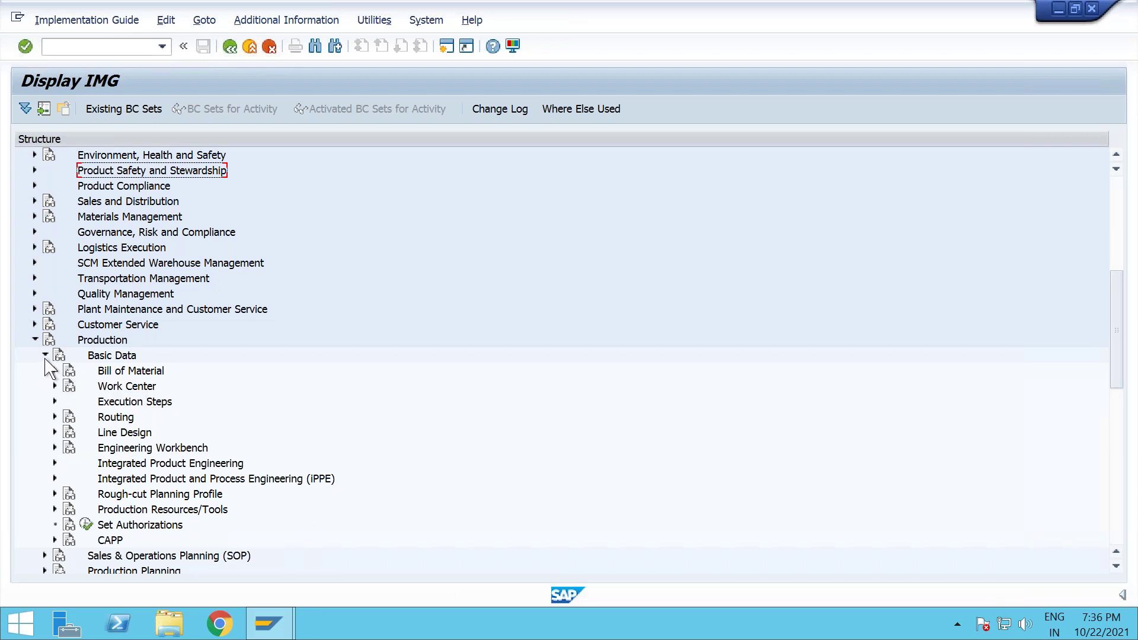
# Expand Routing under Basic Data, collapse its Control Data group and expand General Data.
pyautogui.click(55, 416)
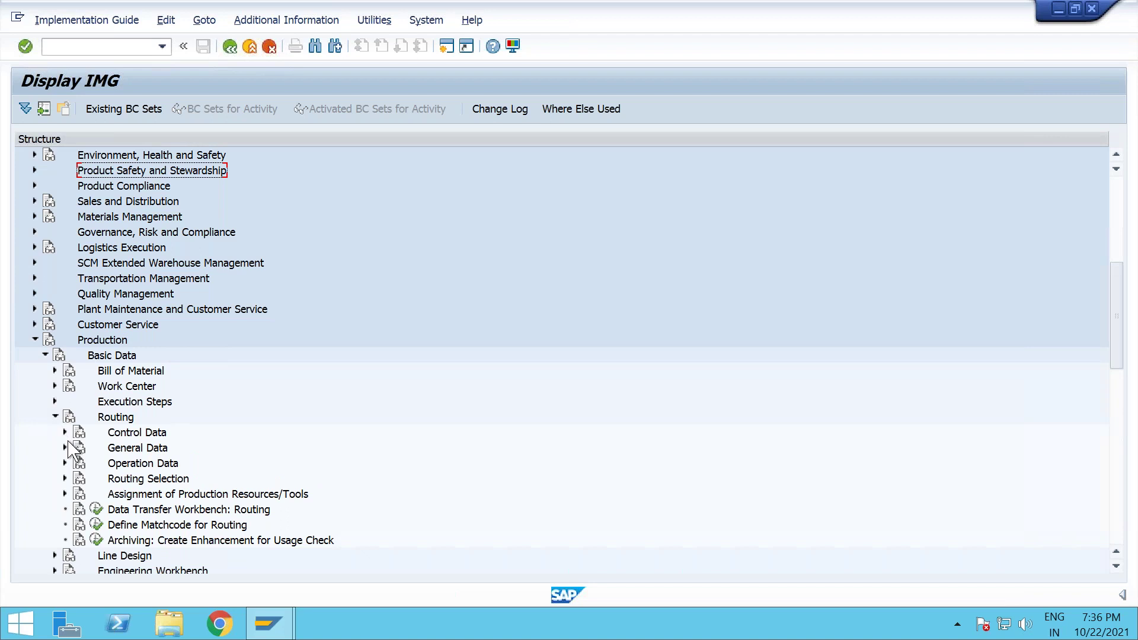
pyautogui.click(66, 432)
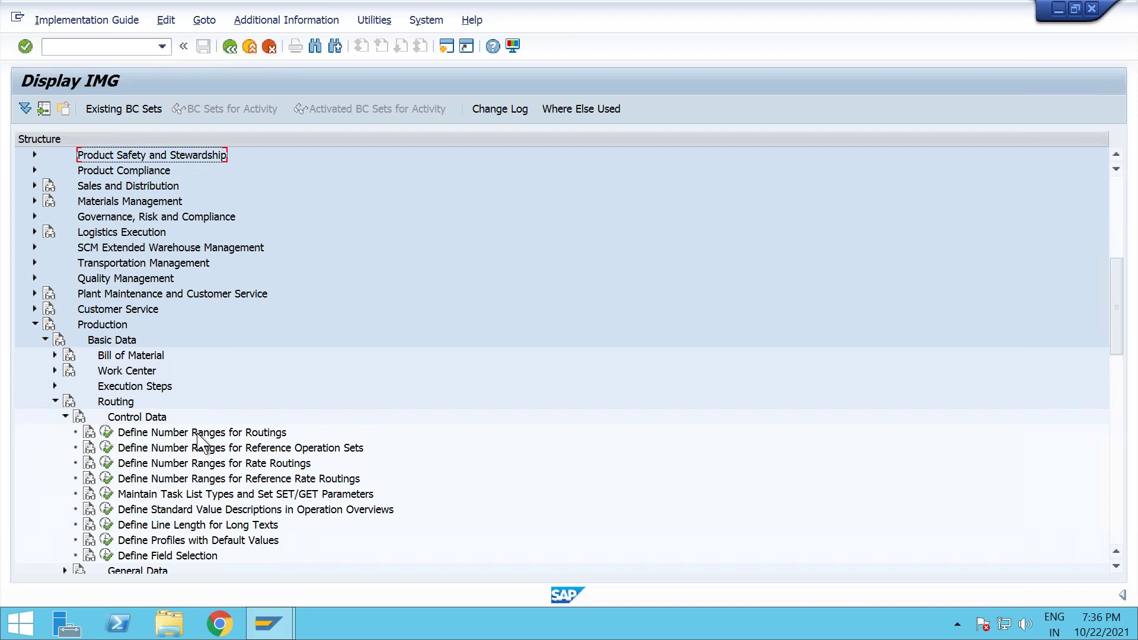
pyautogui.scroll(-2, 197, 439)
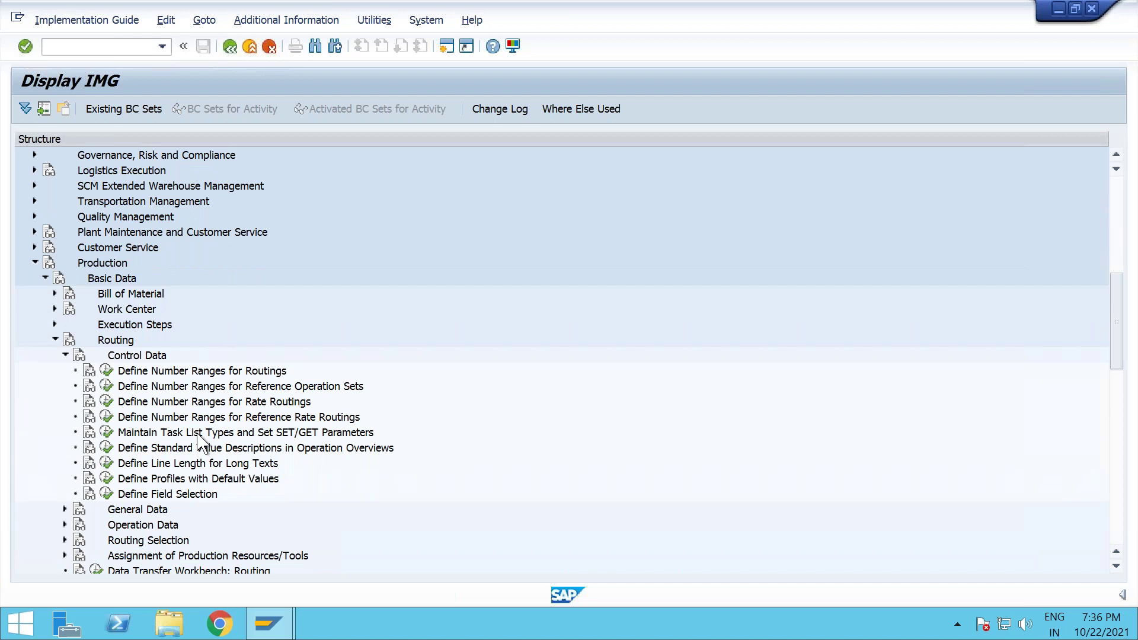
pyautogui.scroll(-2, 198, 441)
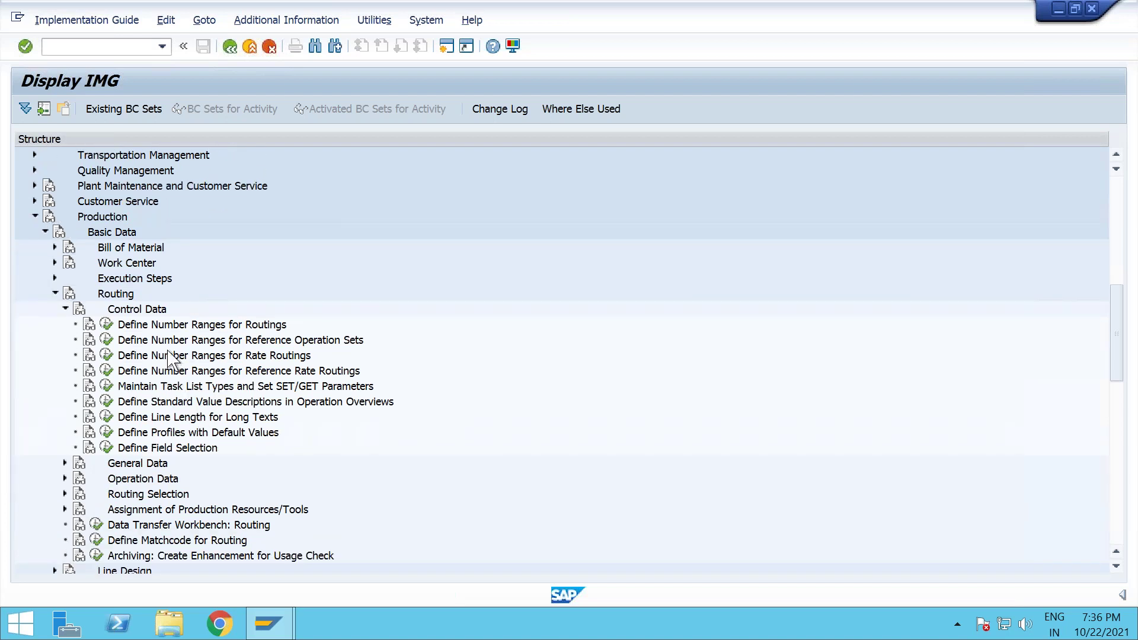
pyautogui.click(65, 309)
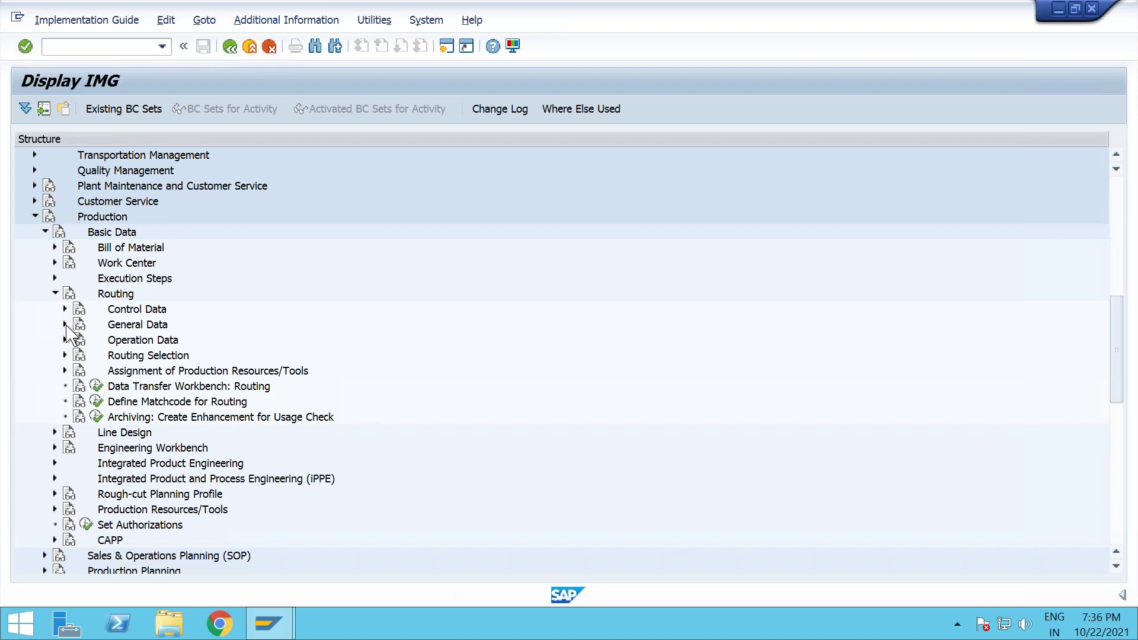
pyautogui.click(65, 325)
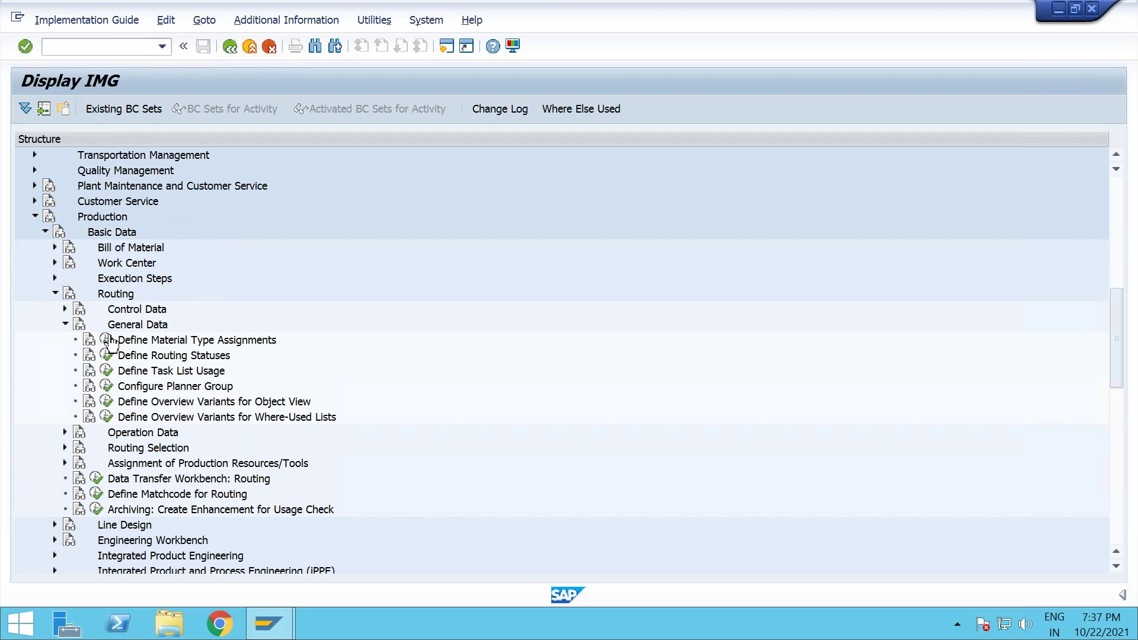
# Execute Define Material Type Assignments under Routing > General Data.
pyautogui.click(107, 340)
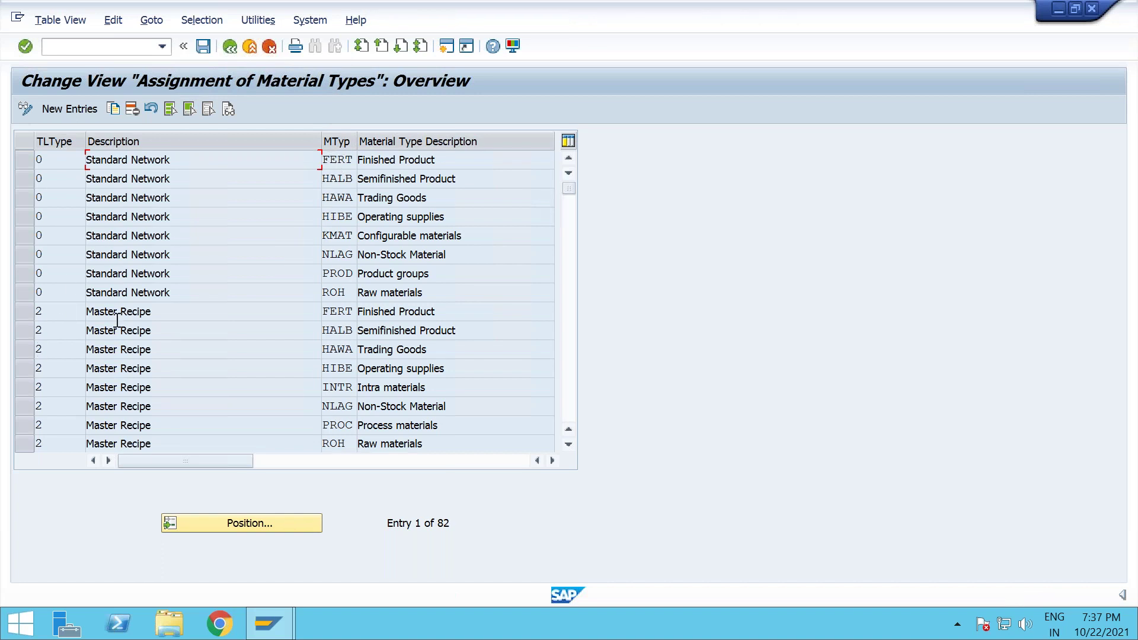
# Examine the Master Recipe entry with task list type 2 in the assignments table.
pyautogui.doubleClick(37, 310)
pyautogui.moveTo(169, 312); pyautogui.dragTo(71, 312)
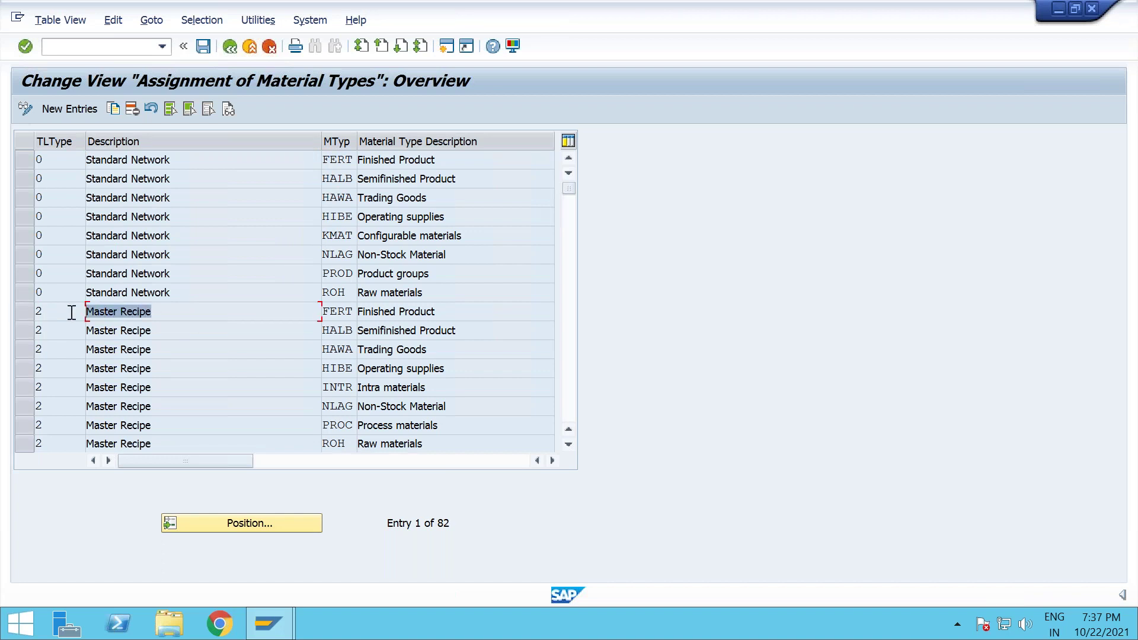
pyautogui.moveTo(46, 312); pyautogui.dragTo(36, 311)
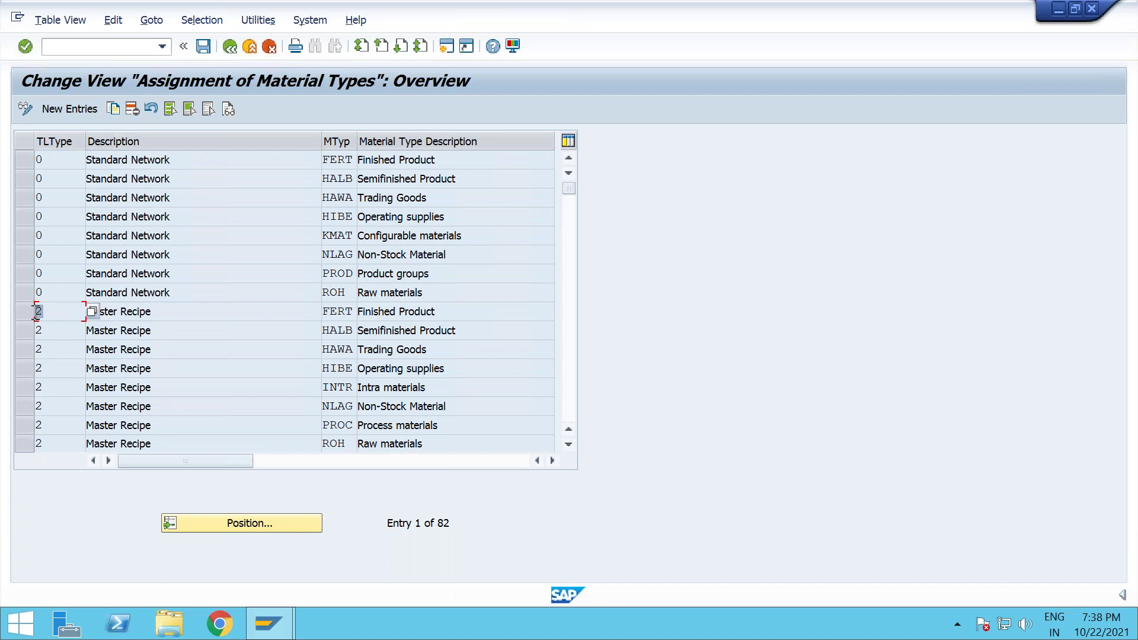
pyautogui.click(142, 314)
# Scroll to the Routing (N) entries and mark the ERSA Spare Parts row.
pyautogui.scroll(-1, 142, 314)
pyautogui.scroll(-3, 140, 311)
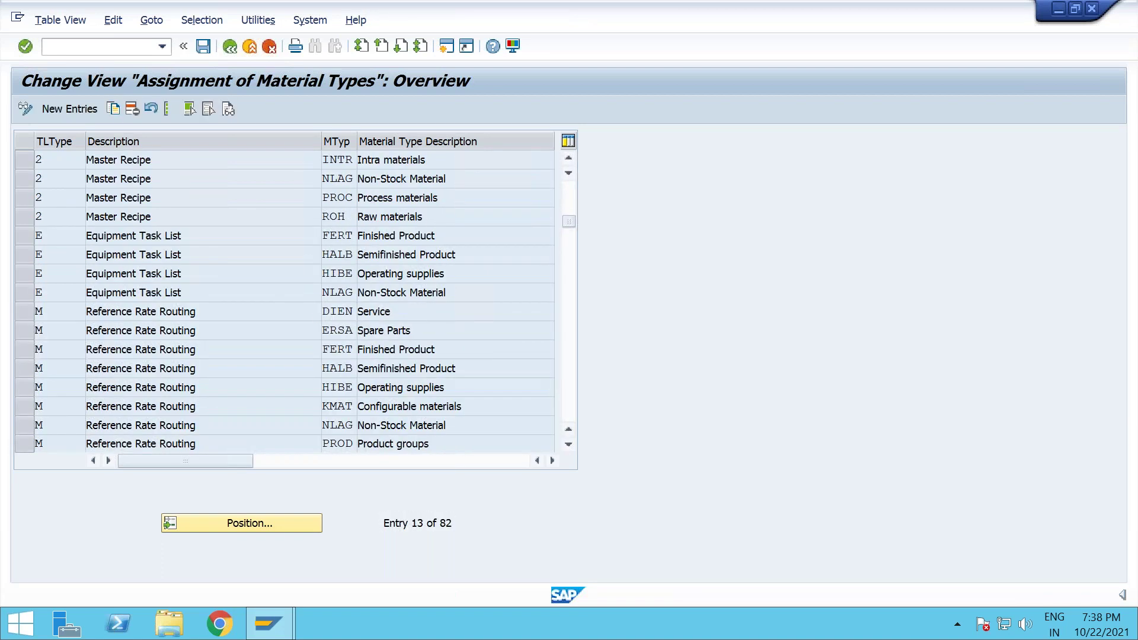
pyautogui.scroll(-3, 89, 330)
pyautogui.moveTo(89, 330); pyautogui.dragTo(27, 328)
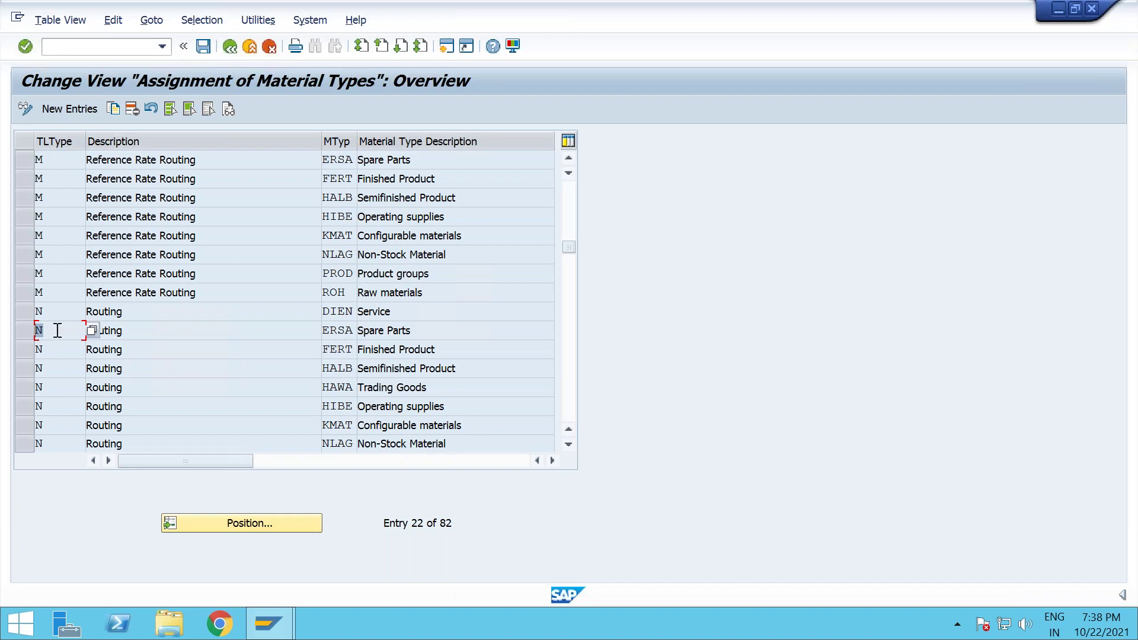
pyautogui.click(36, 330)
pyautogui.click(26, 330)
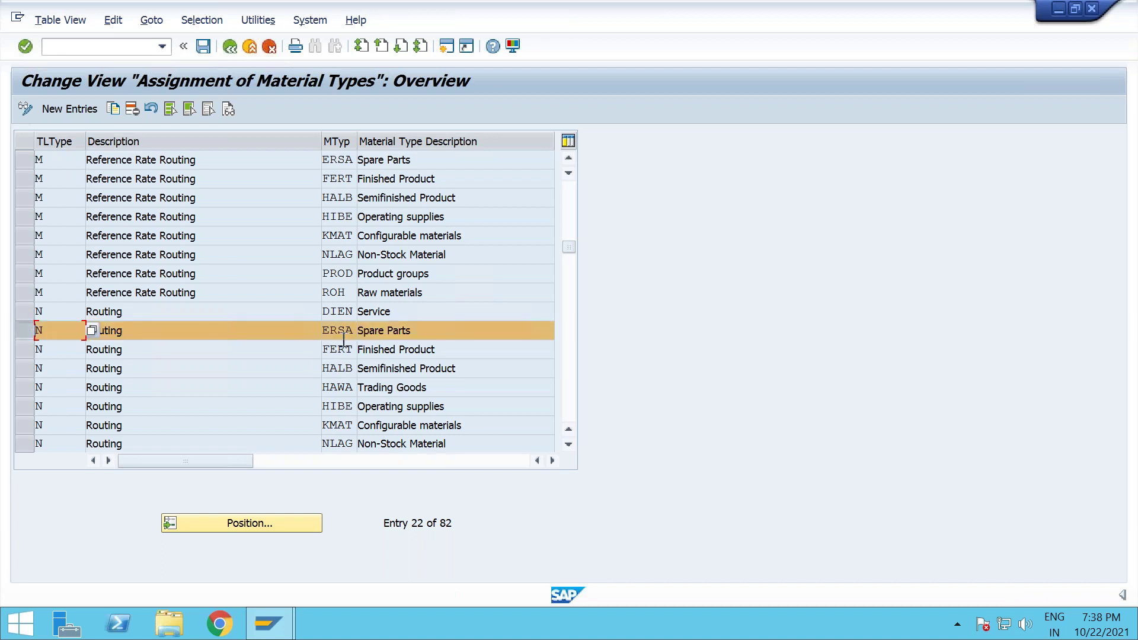
pyautogui.scroll(-1, 380, 345)
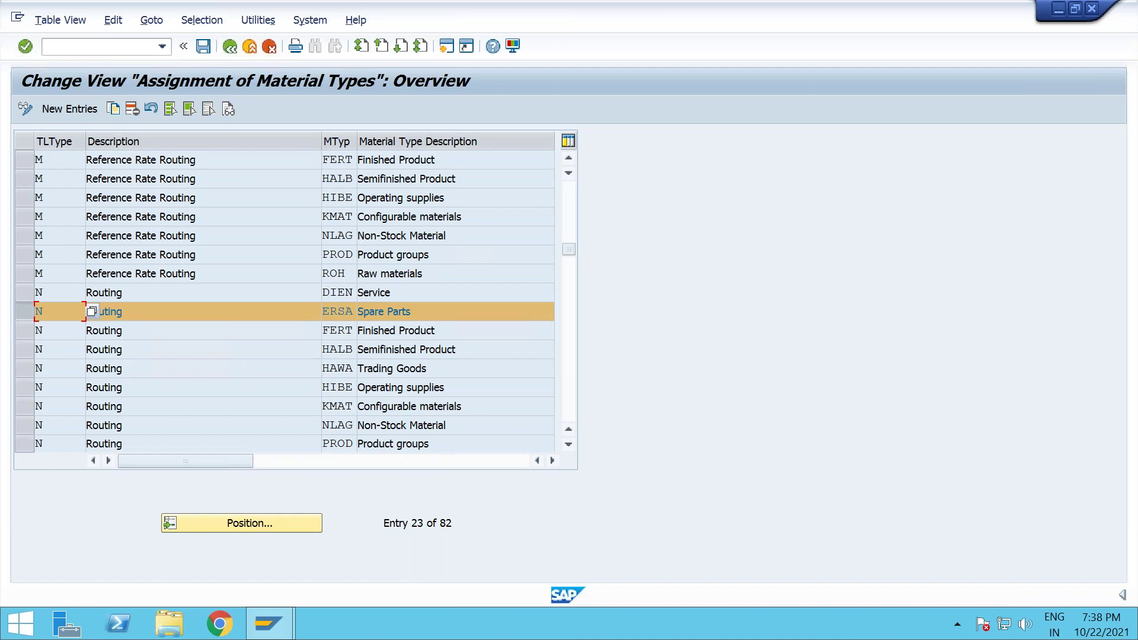
pyautogui.scroll(-2, 285, 301)
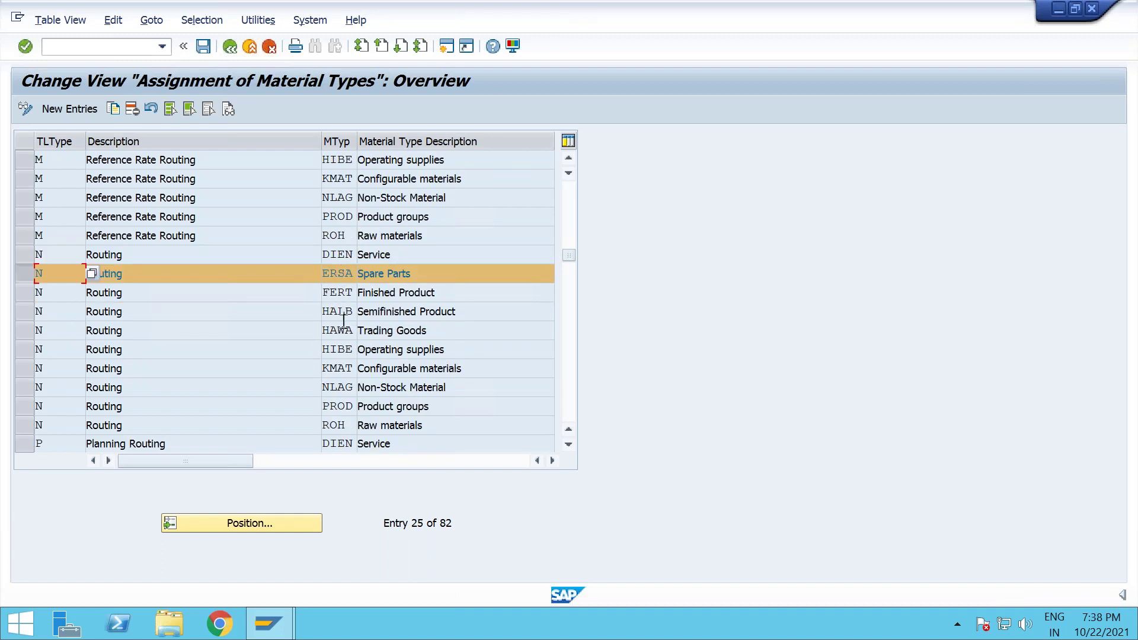
pyautogui.scroll(-2, 284, 301)
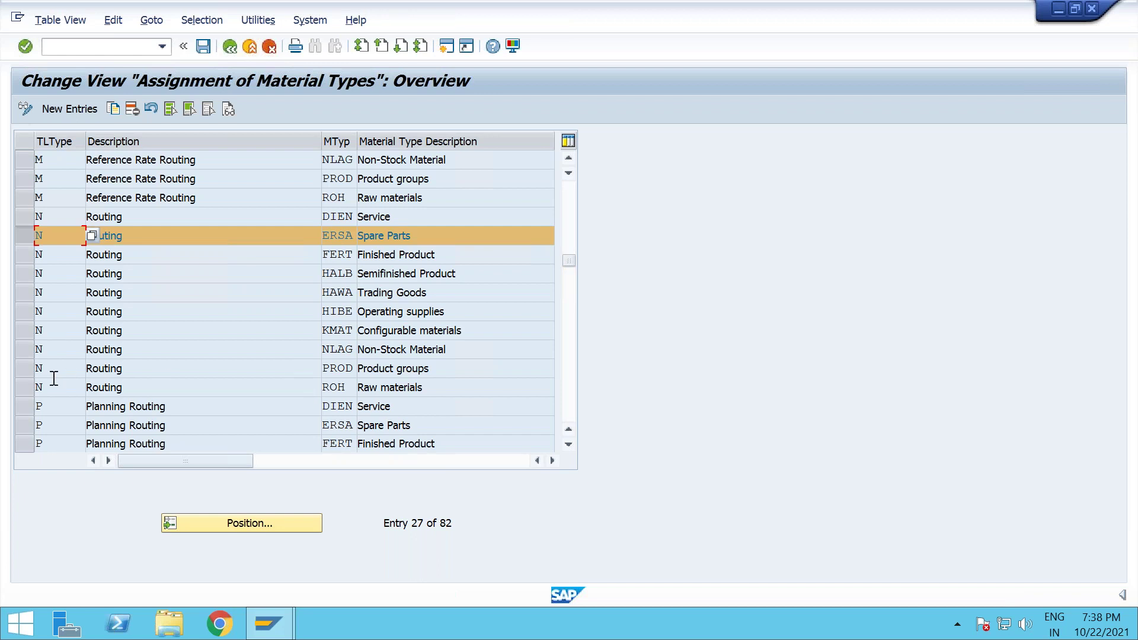
pyautogui.click(112, 108)
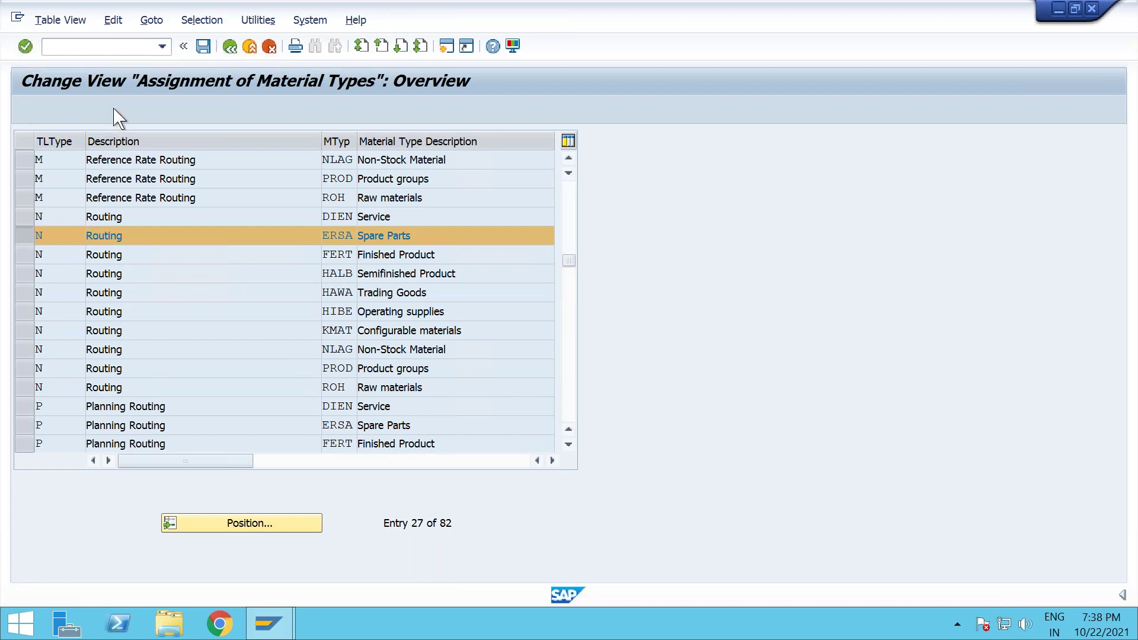
pyautogui.click(317, 160)
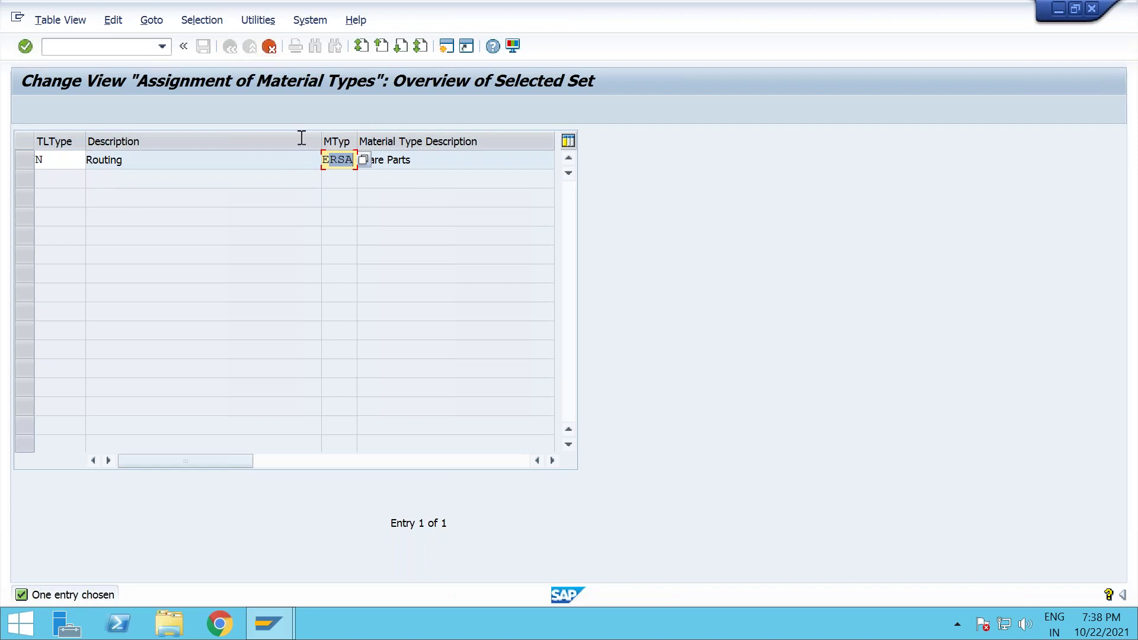
pyautogui.click(270, 47)
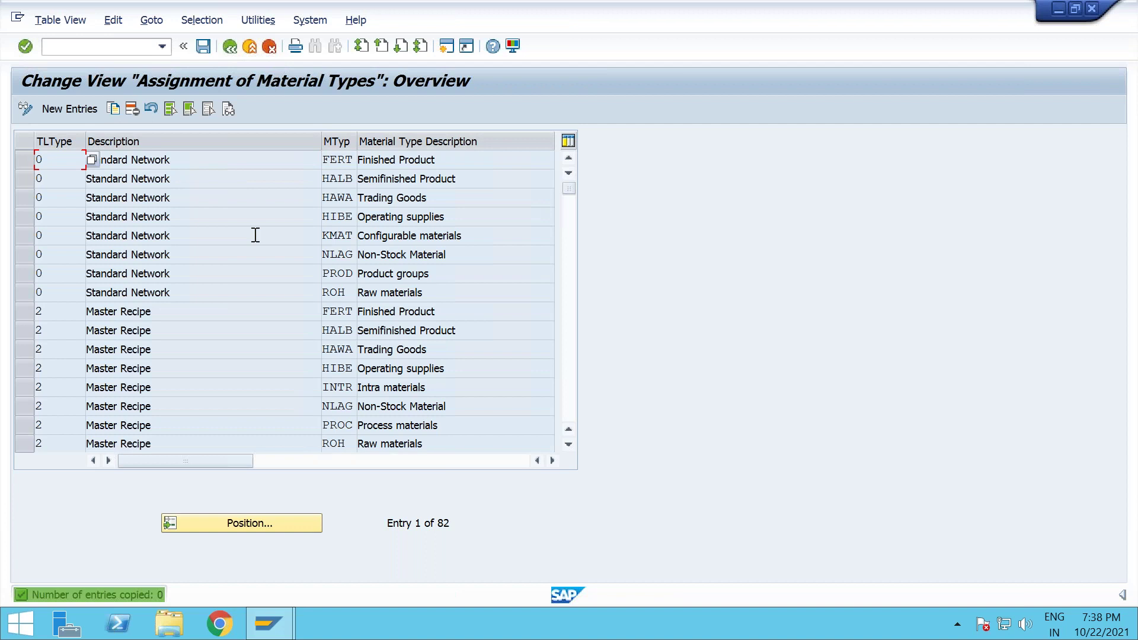
pyautogui.scroll(-8, 224, 314)
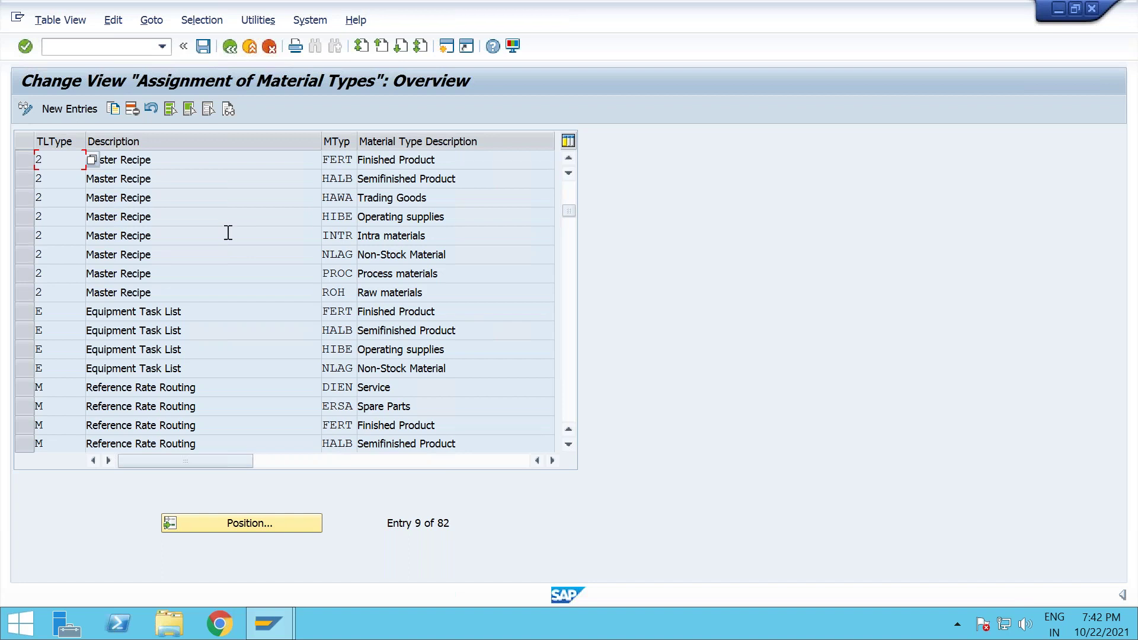
# Review the Master Recipe type 2 row, then go back from the table to the IMG tree.
pyautogui.moveTo(189, 180); pyautogui.dragTo(81, 180)
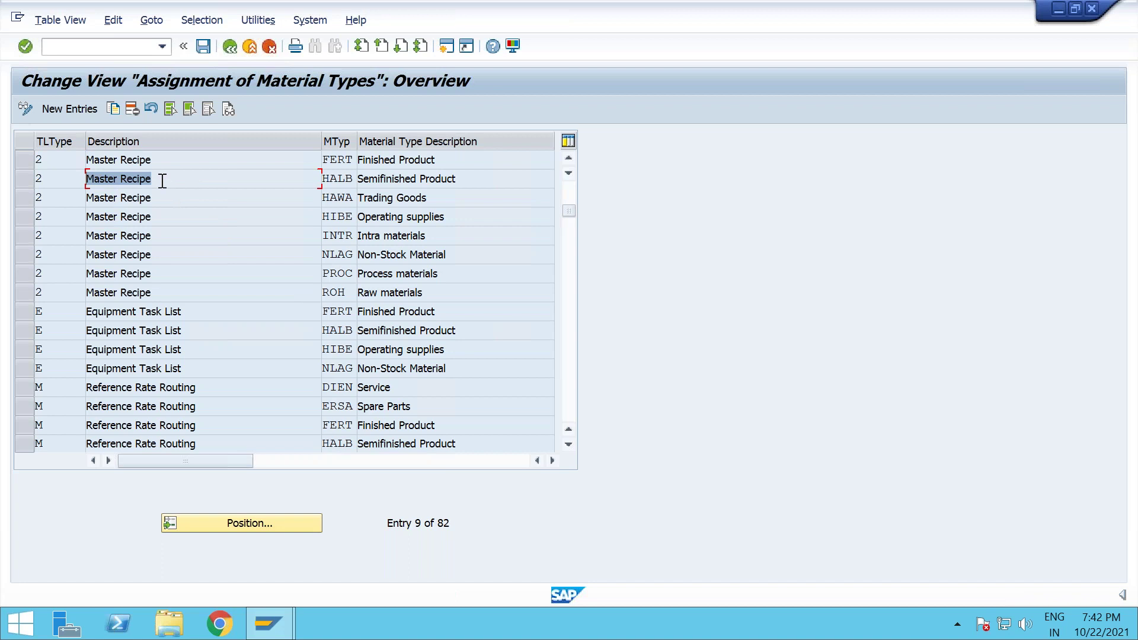
pyautogui.moveTo(48, 178); pyautogui.dragTo(37, 178)
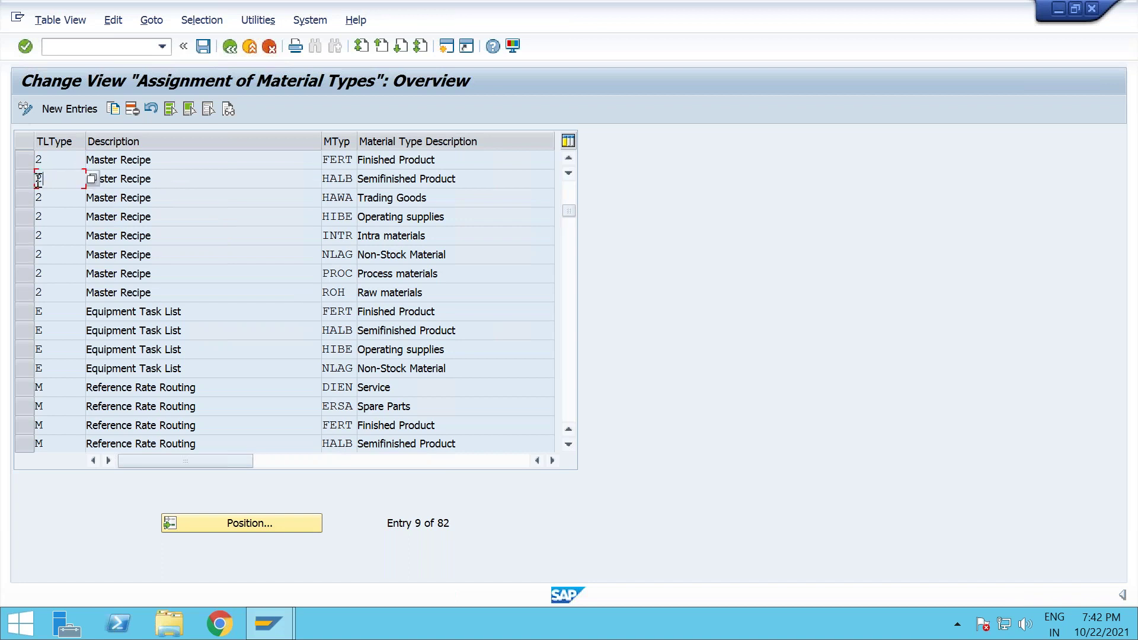
pyautogui.scroll(-3, 171, 319)
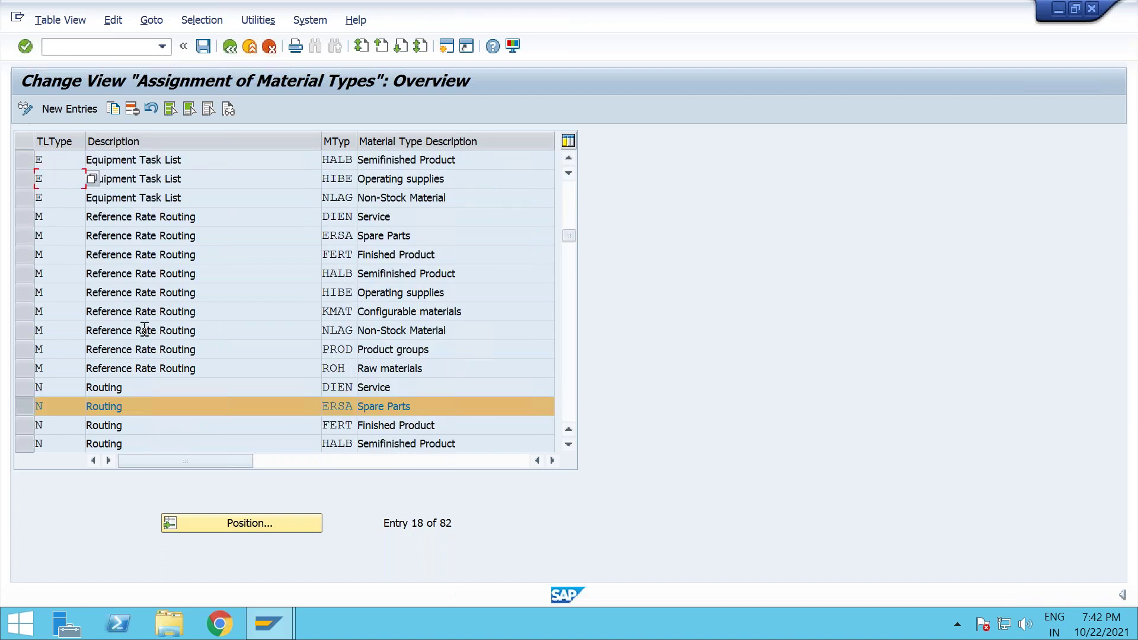
pyautogui.click(226, 51)
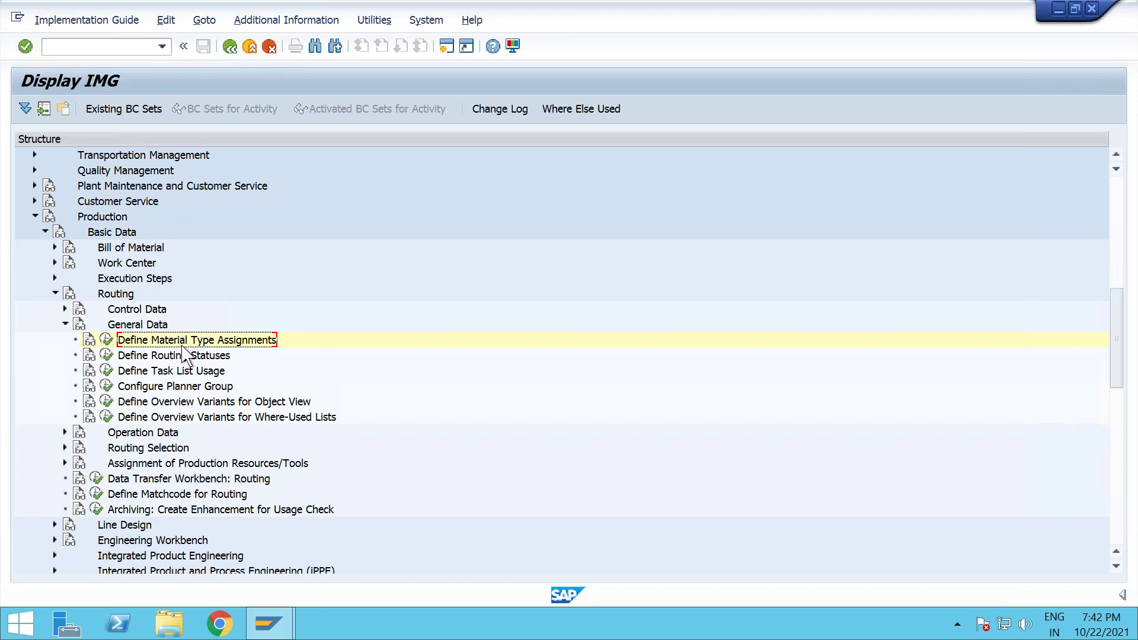
# Execute Define Task List Usage, review usages 1 Production and 3 Universal, then go back.
pyautogui.click(107, 370)
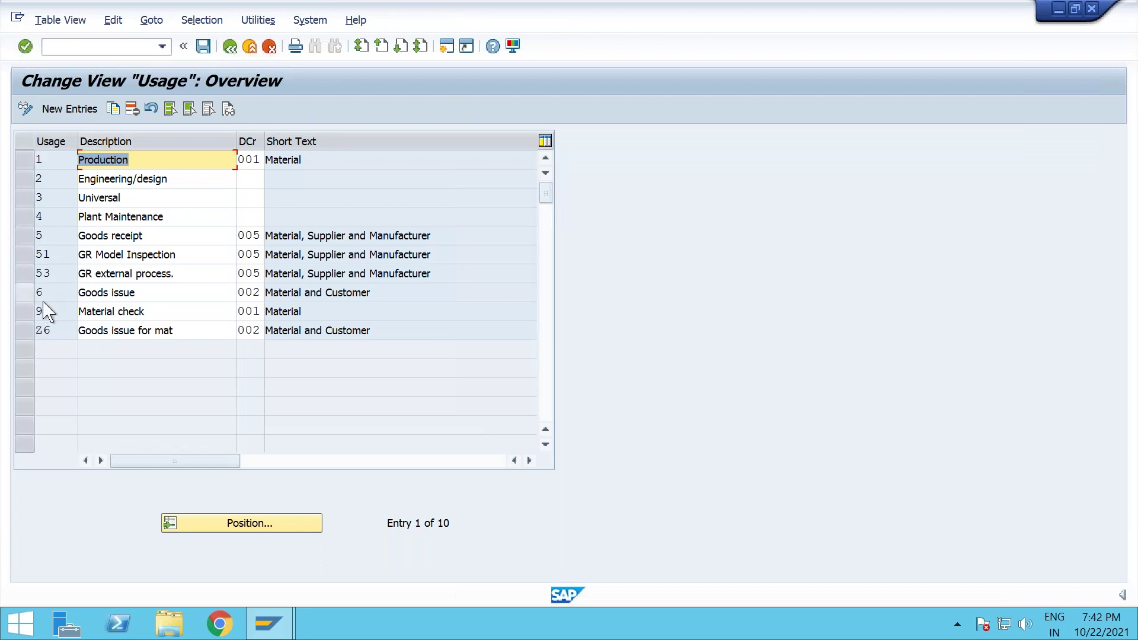
pyautogui.click(39, 160)
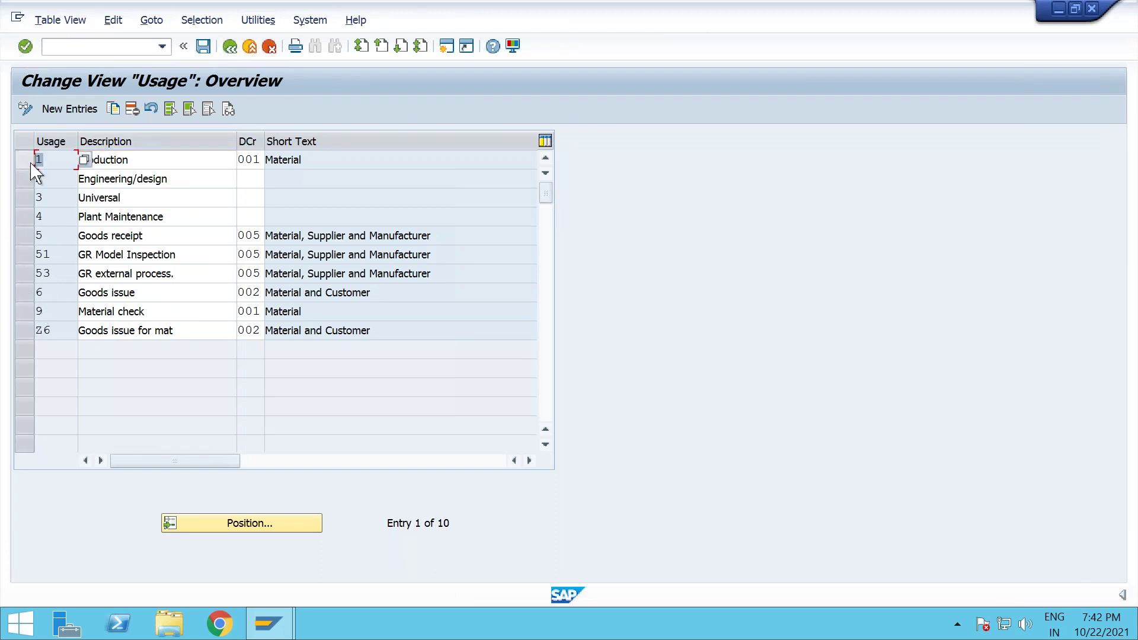
pyautogui.click(36, 197)
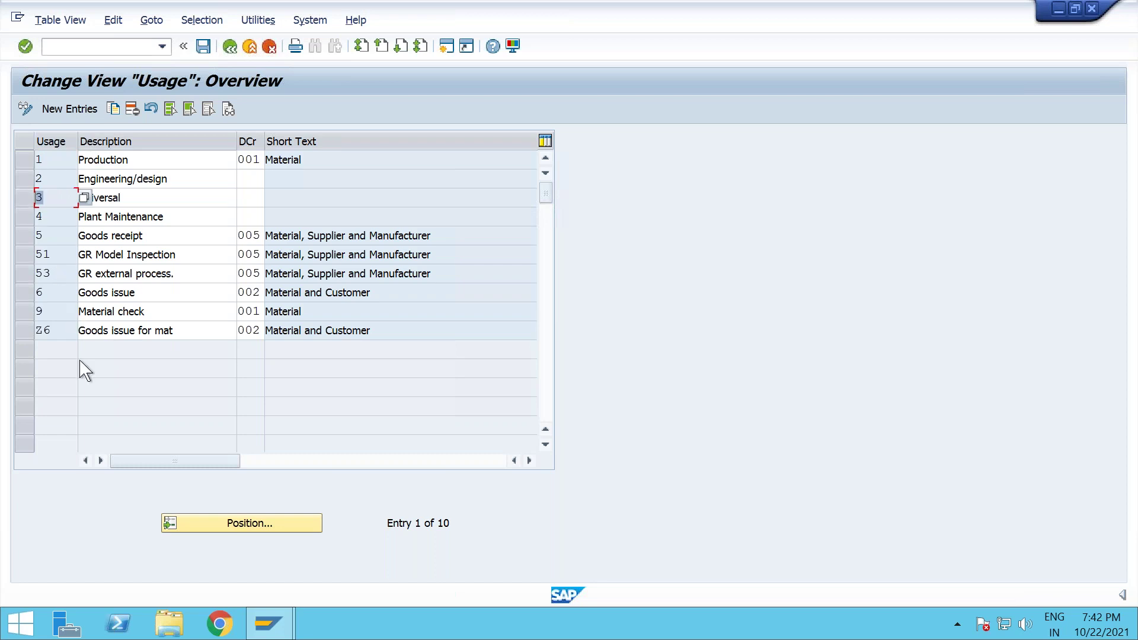
pyautogui.click(229, 48)
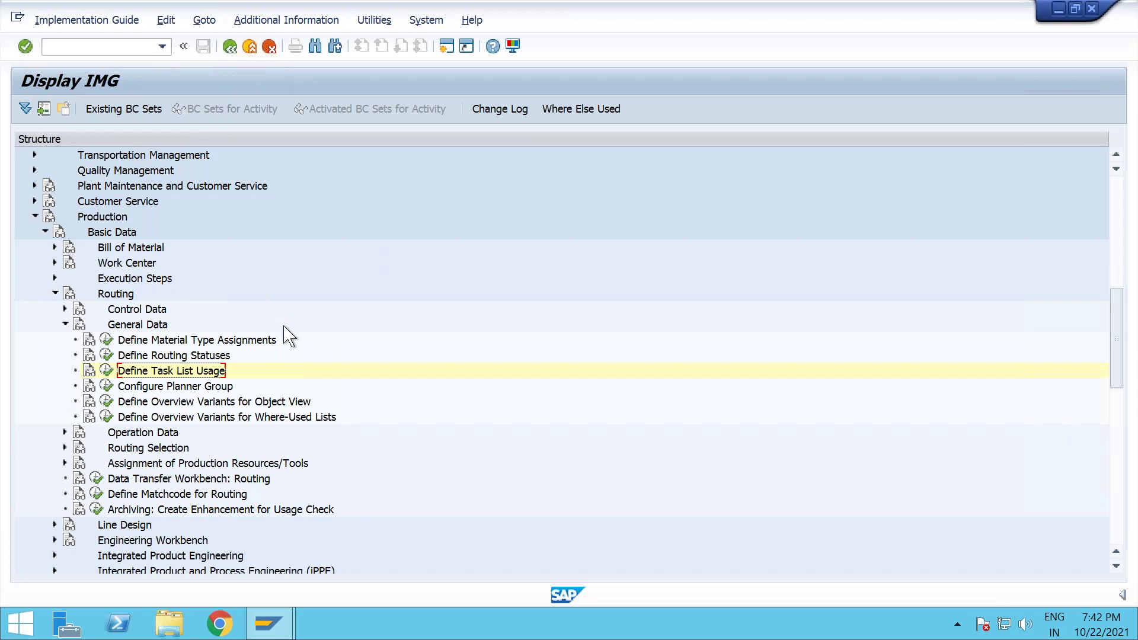
# Collapse General Data and run Define Control Key to list the 43 operation control keys.
pyautogui.click(65, 324)
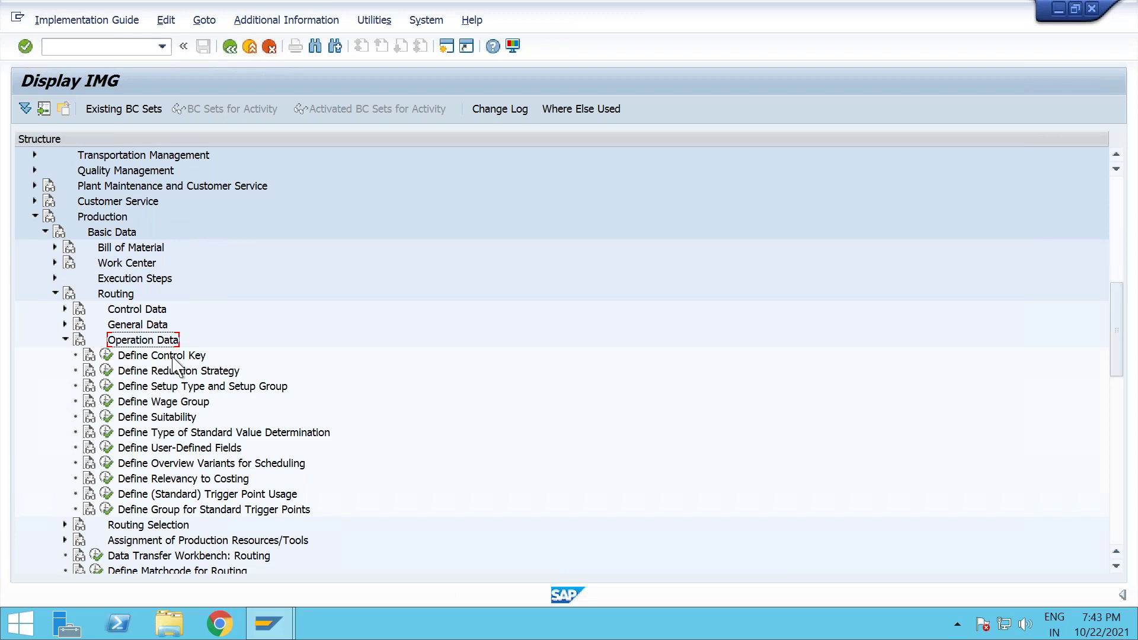
pyautogui.click(106, 355)
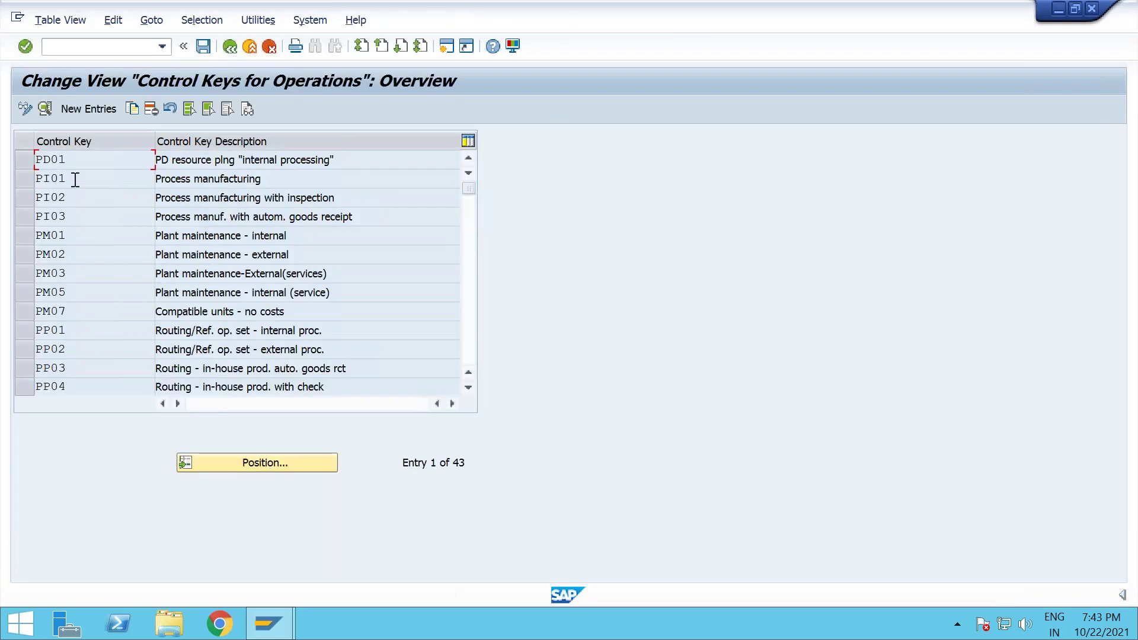
pyautogui.doubleClick(60, 179)
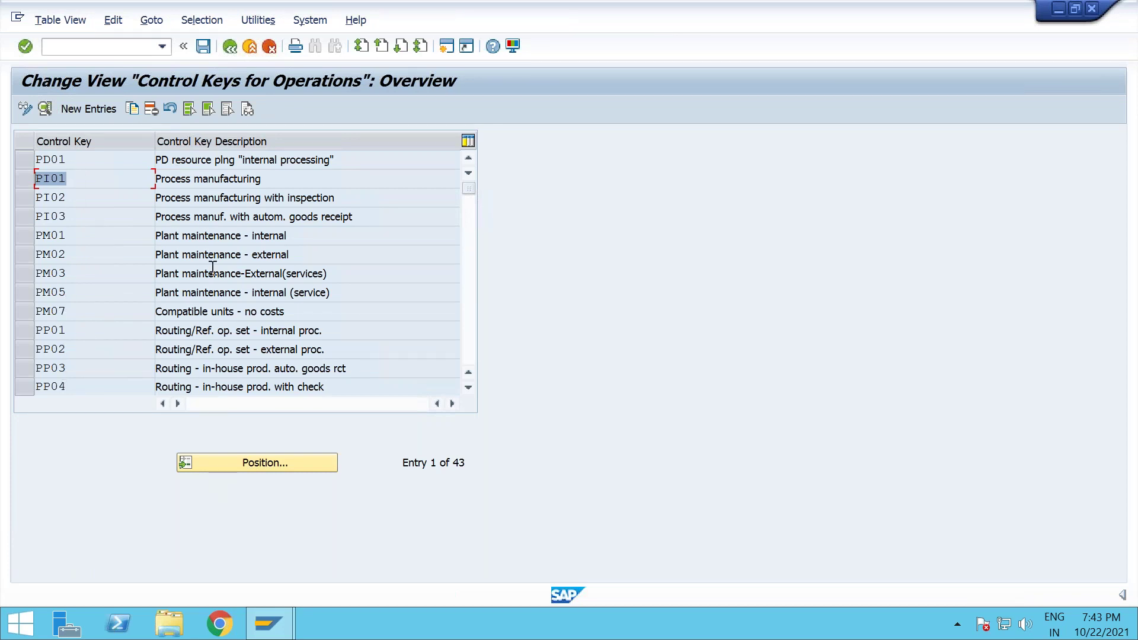
pyautogui.doubleClick(30, 329)
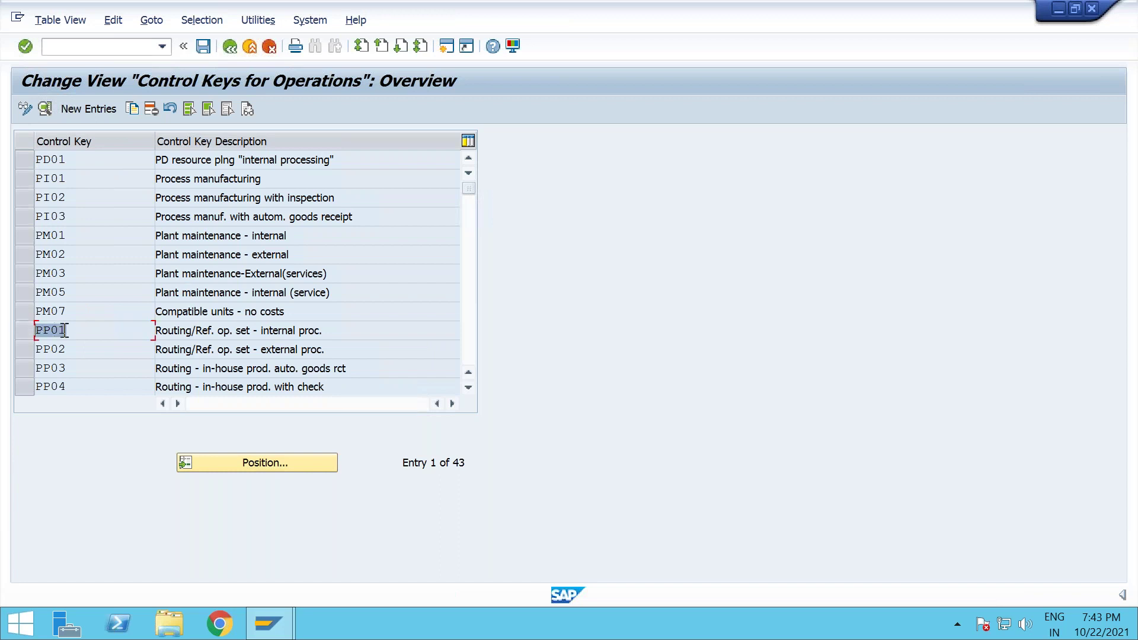
pyautogui.doubleClick(31, 179)
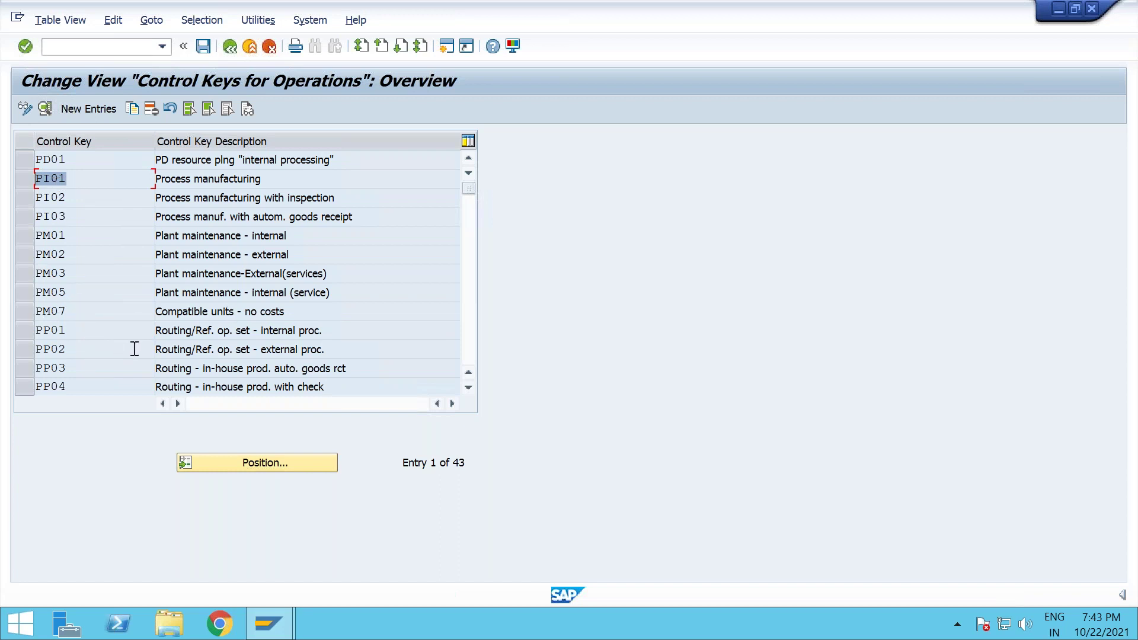
pyautogui.moveTo(328, 349); pyautogui.dragTo(155, 349)
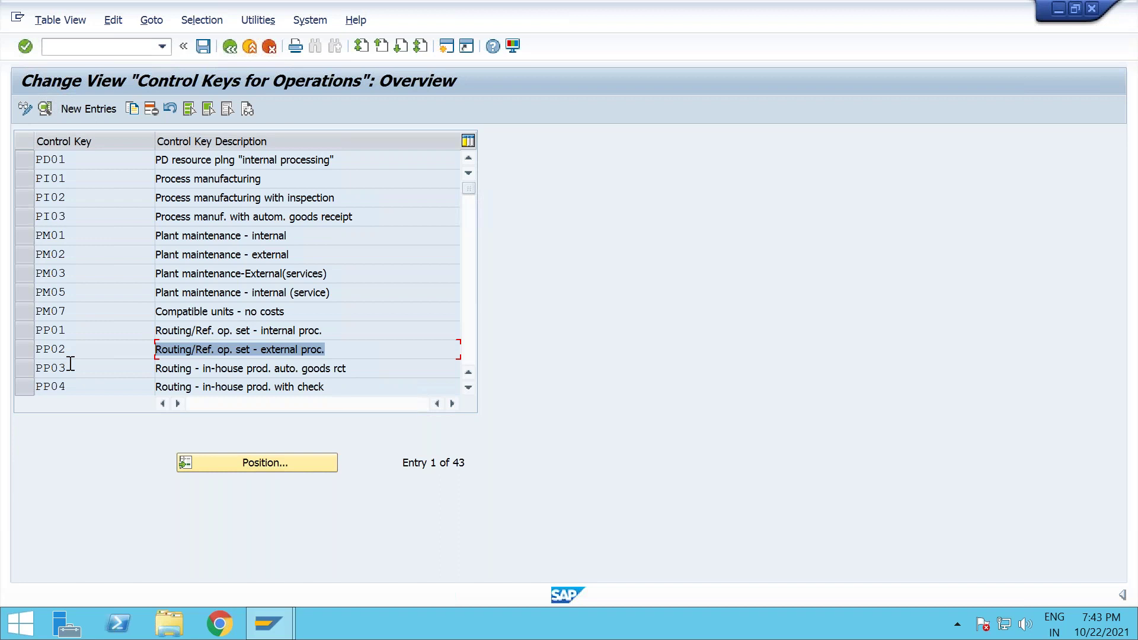
pyautogui.moveTo(91, 350); pyautogui.dragTo(26, 367)
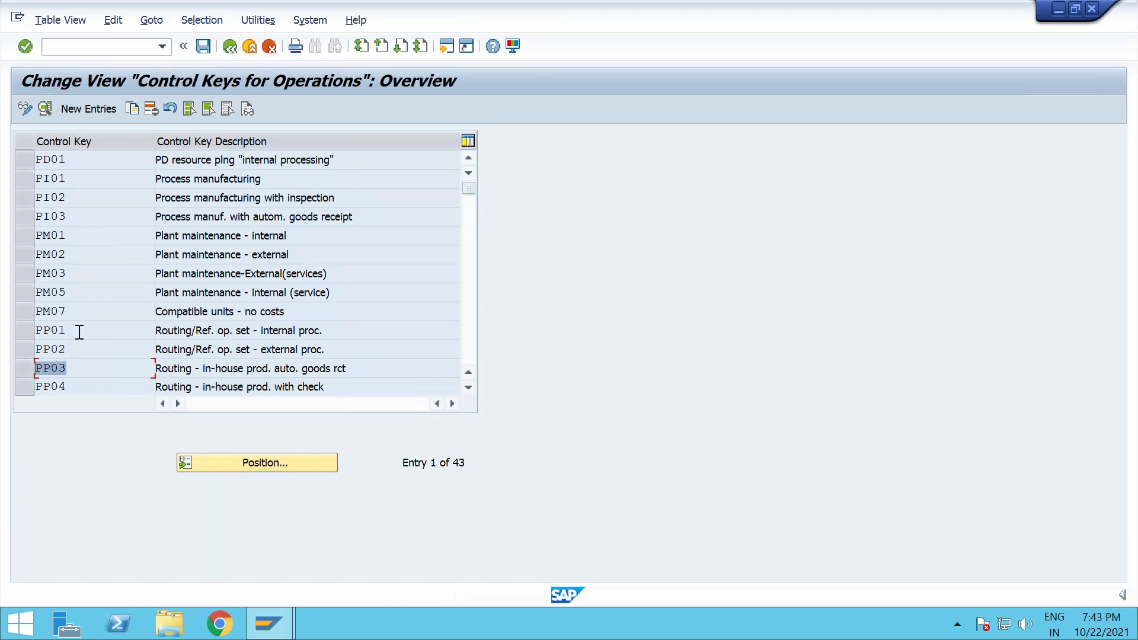
pyautogui.moveTo(79, 331); pyautogui.dragTo(35, 330)
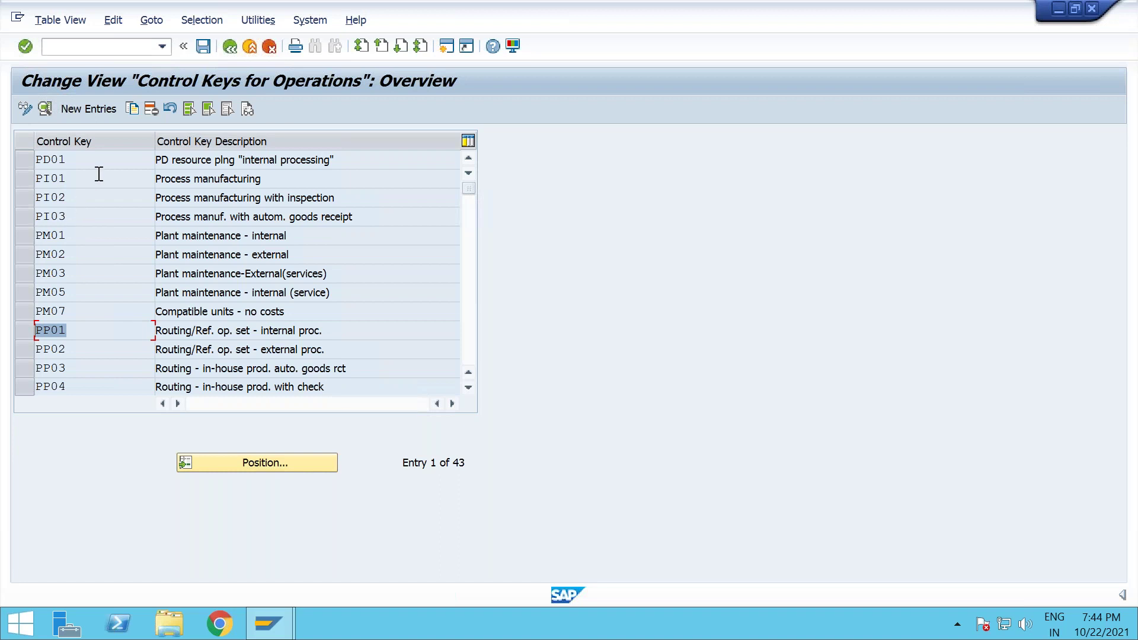
pyautogui.doubleClick(44, 179)
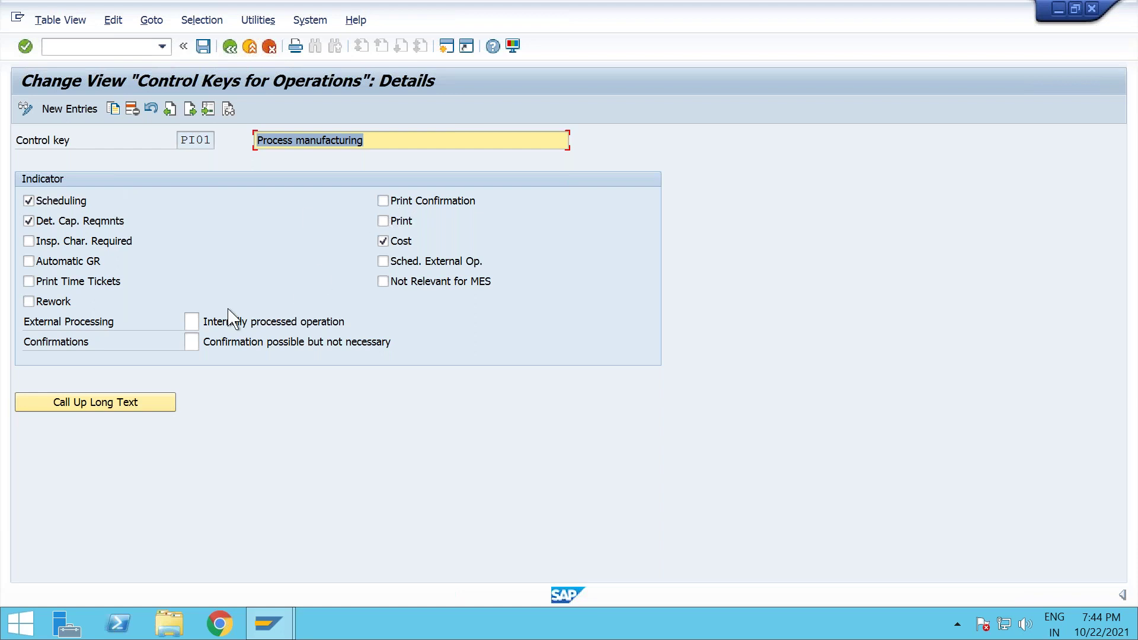
pyautogui.click(195, 348)
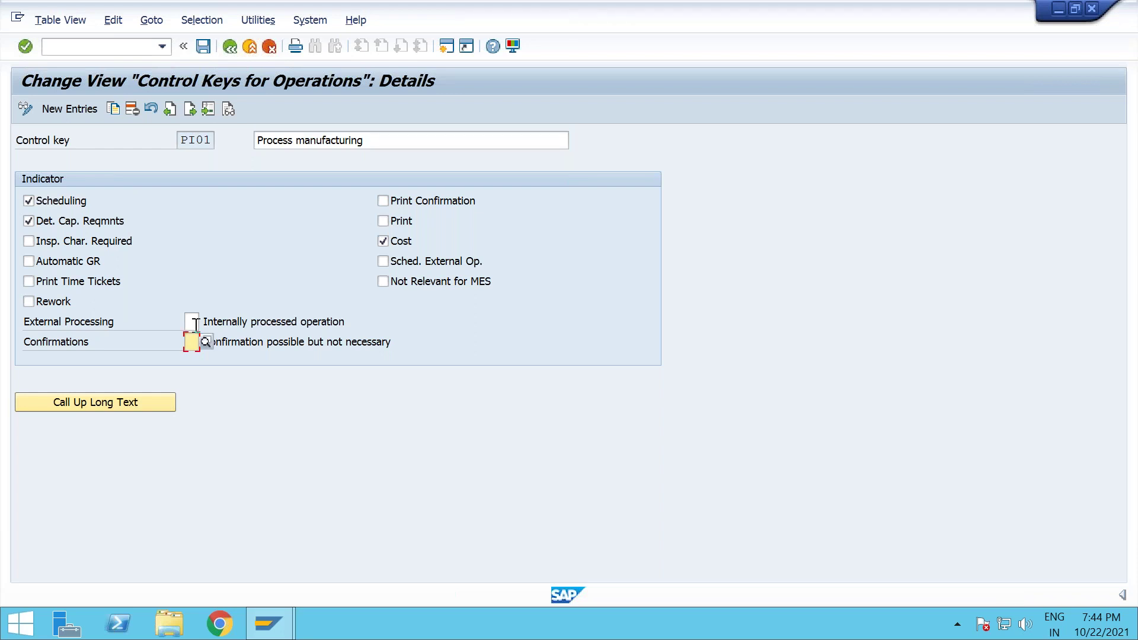
pyautogui.click(192, 322)
pyautogui.click(230, 46)
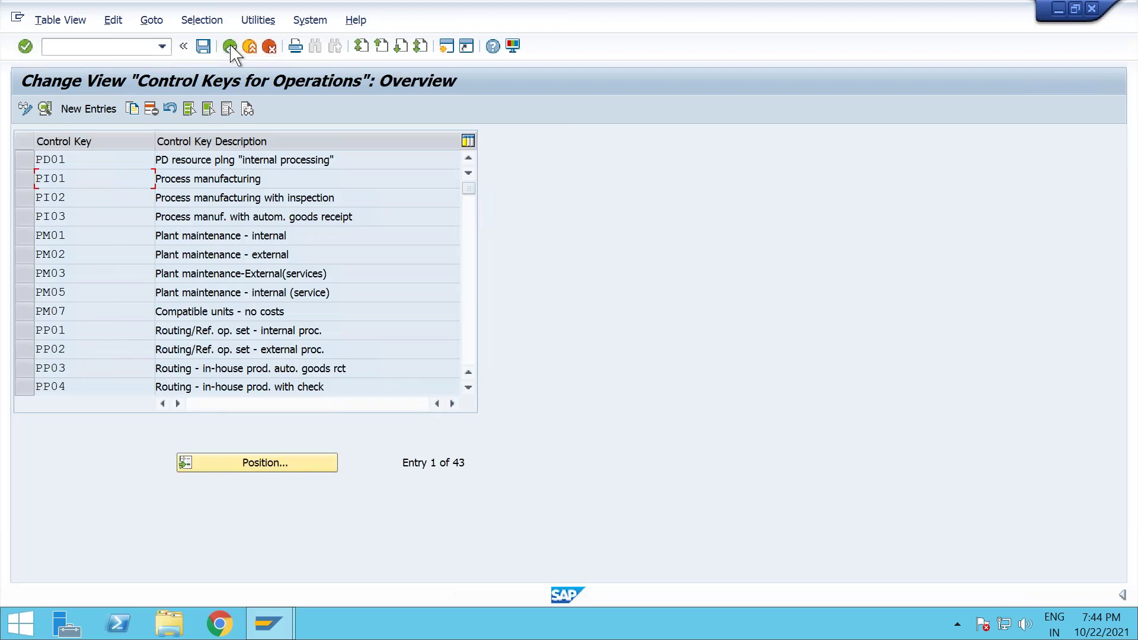
# Go back to the Display IMG tree and collapse the Operation Data and Routing branches.
pyautogui.click(230, 47)
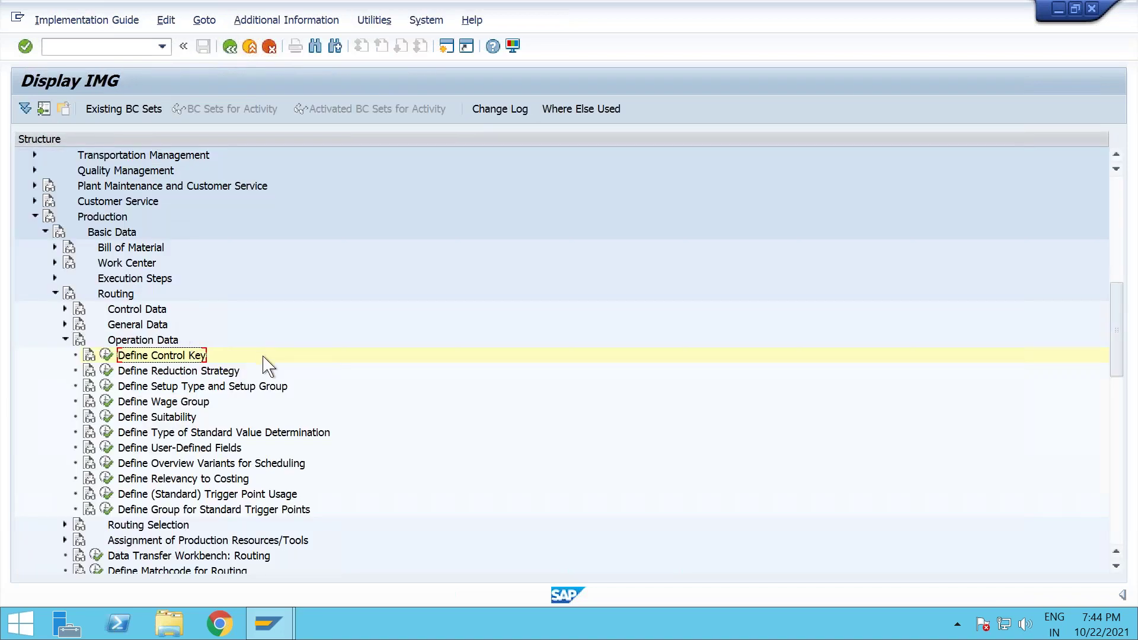
pyautogui.scroll(-3, 268, 366)
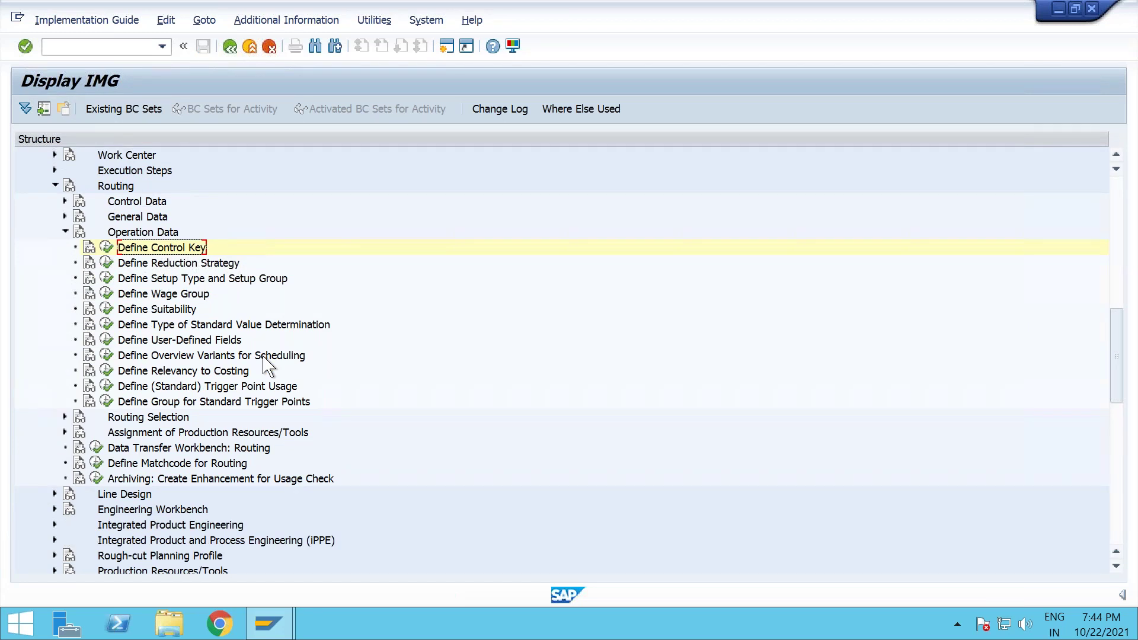
pyautogui.scroll(-2, 268, 367)
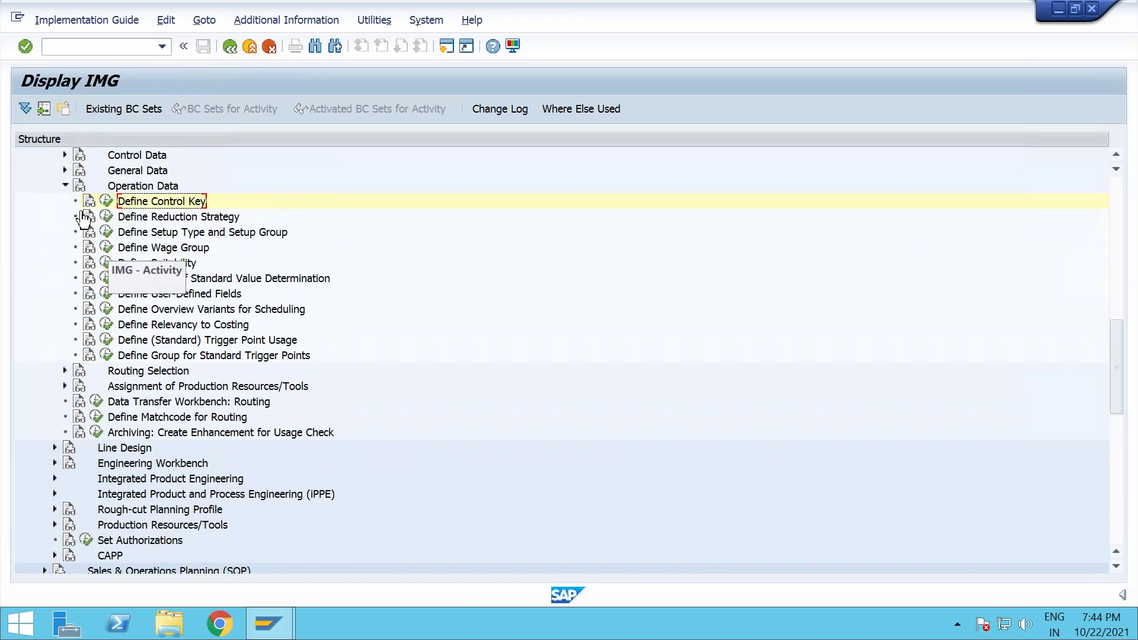
pyautogui.click(64, 186)
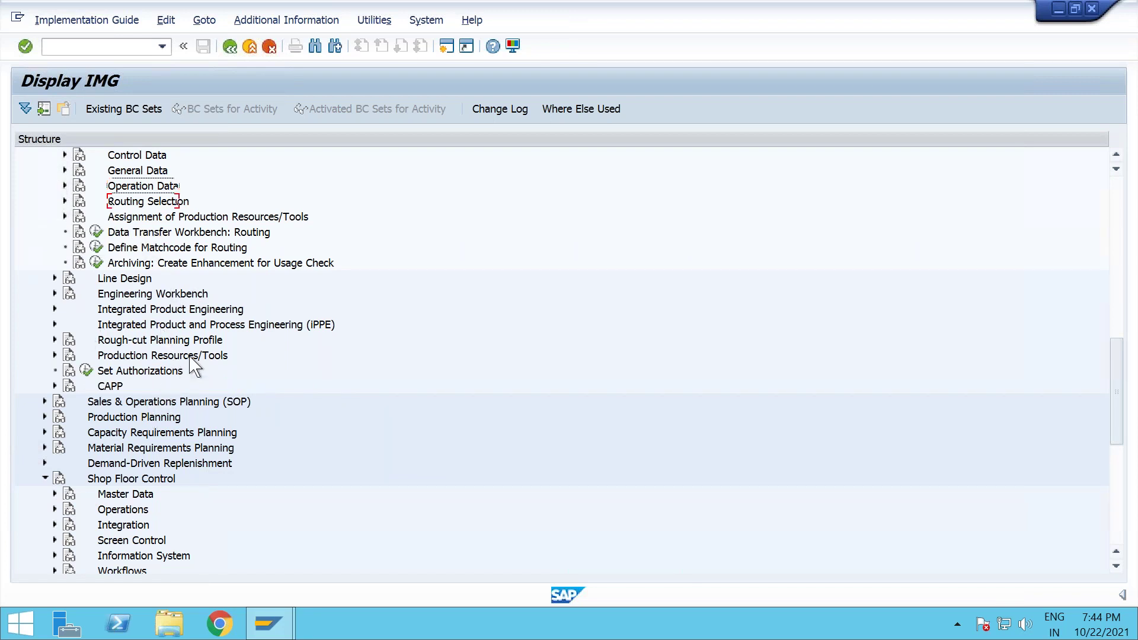
pyautogui.scroll(4, 141, 237)
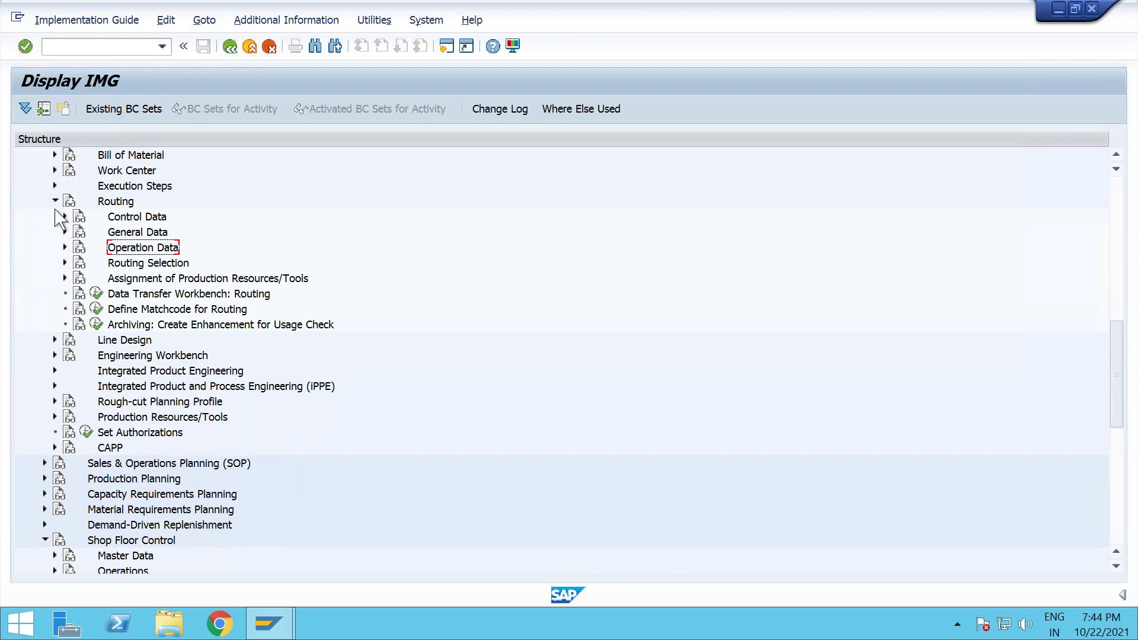
pyautogui.click(54, 201)
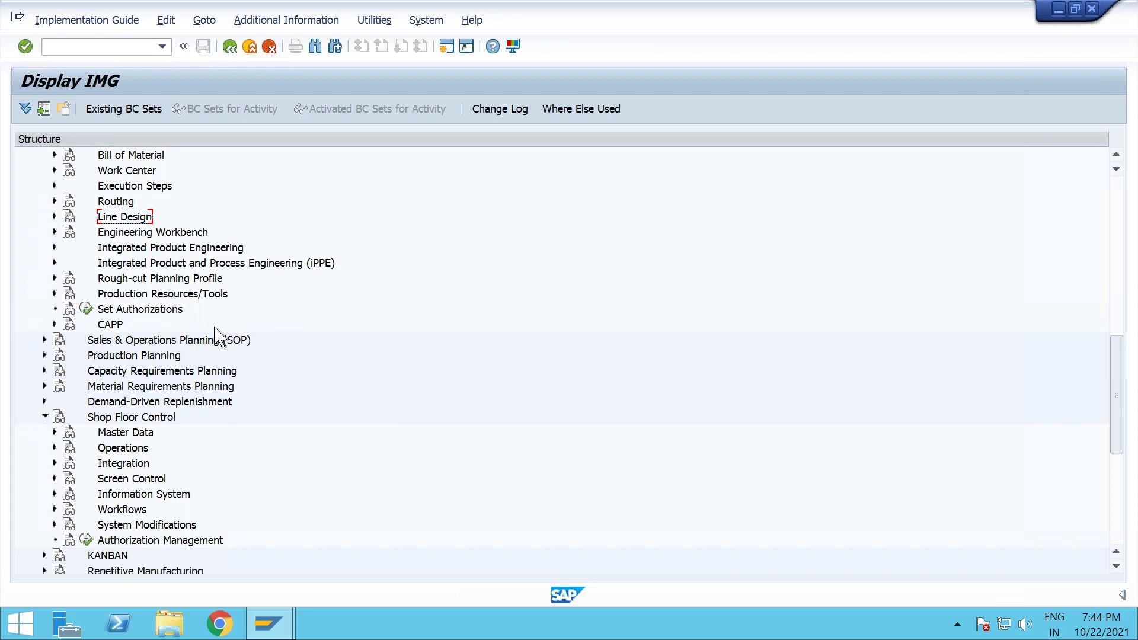
# Expand Production Planning and then Demand Management in the IMG tree.
pyautogui.scroll(-1, 233, 321)
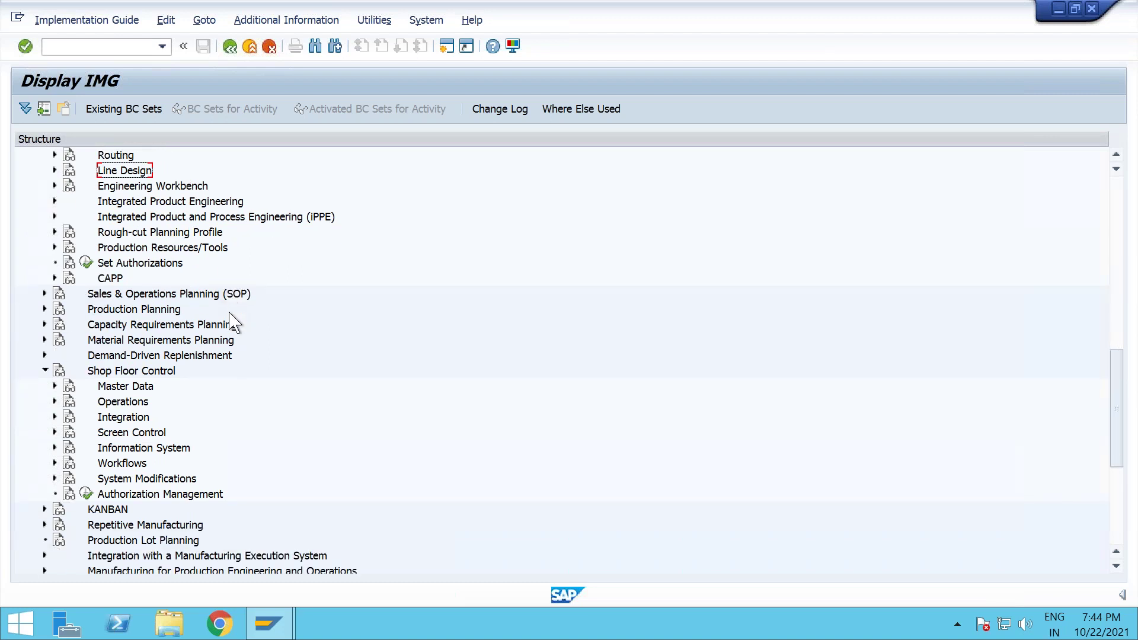
pyautogui.click(44, 309)
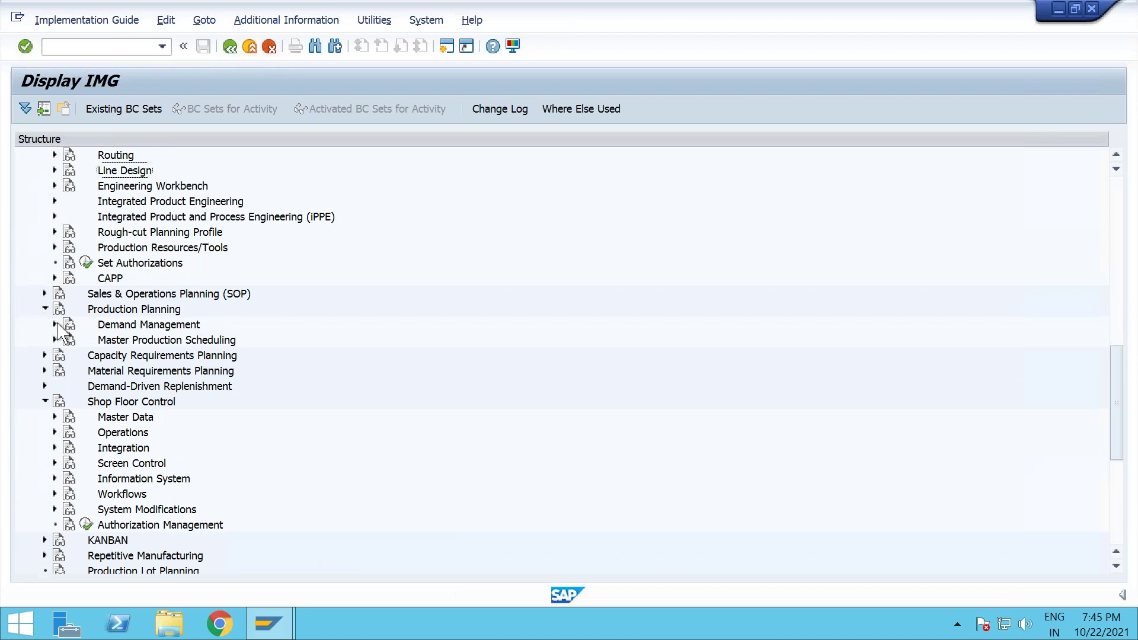
pyautogui.click(55, 324)
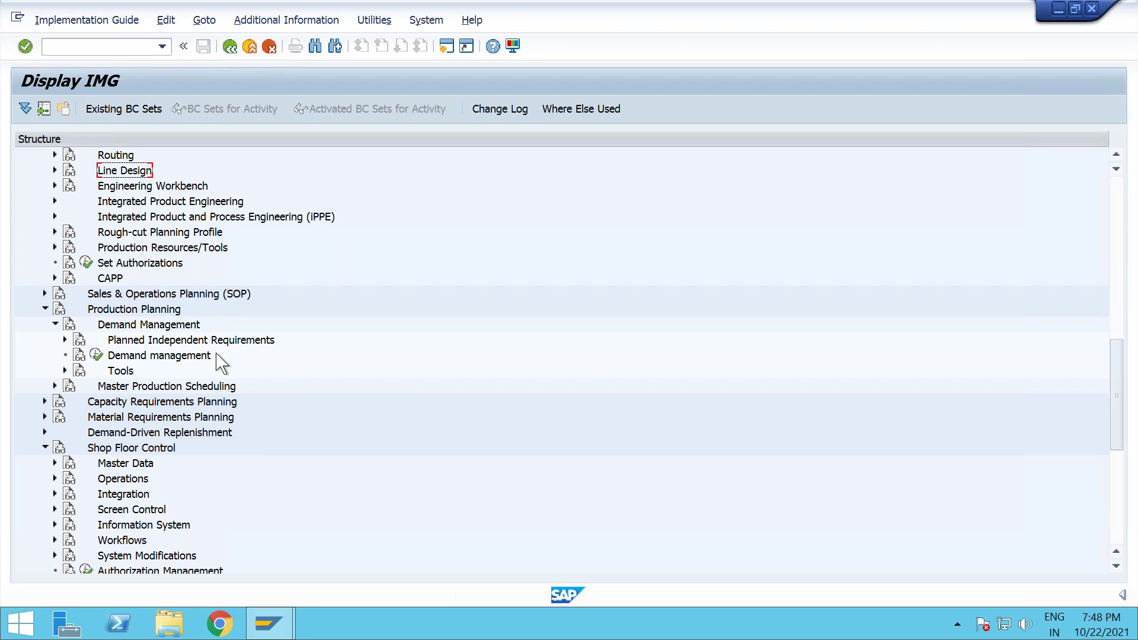
# Expand Planned Independent Requirements to show number ranges, Planning Strategy and Automatic Split.
pyautogui.click(65, 340)
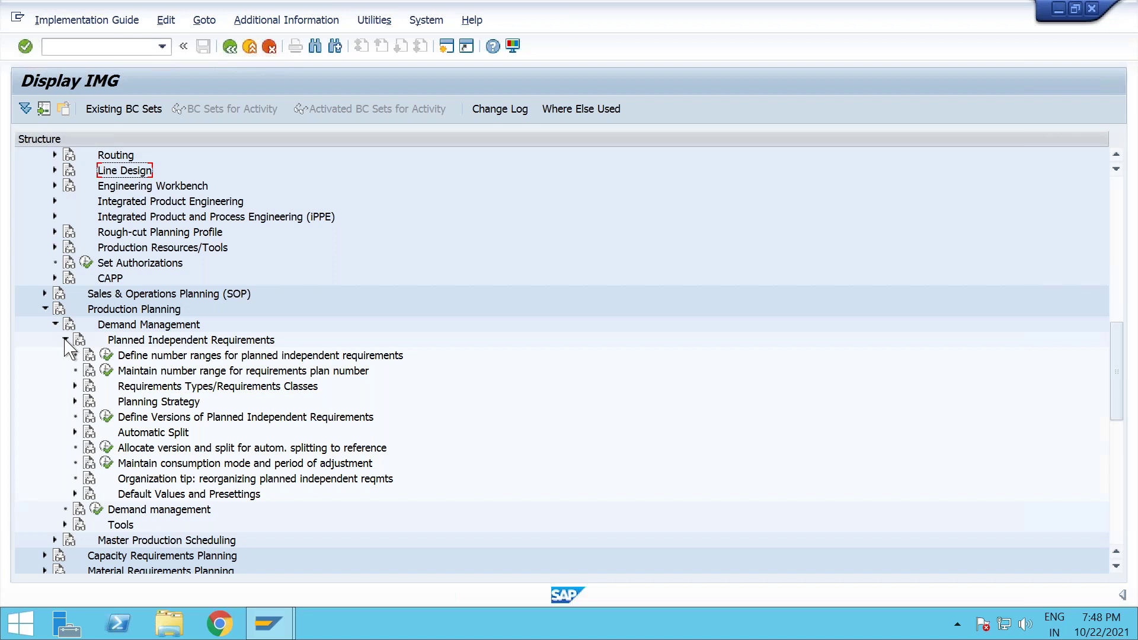
# Expand Requirements Types/Requirements Classes and Planning Strategy to reveal Define Strategy.
pyautogui.click(76, 386)
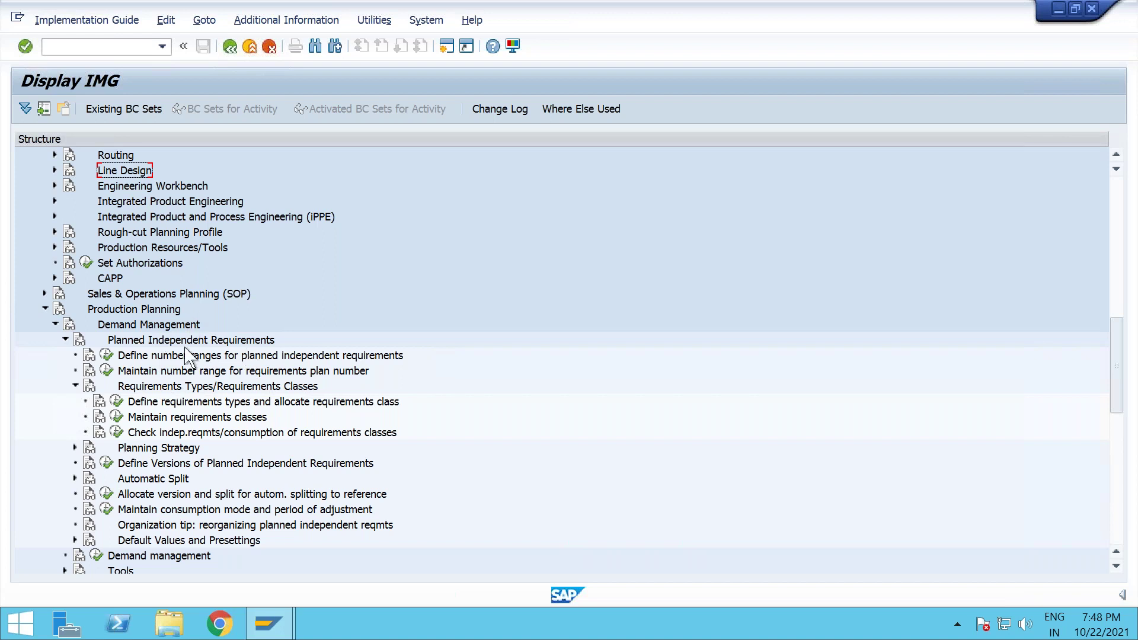
pyautogui.click(76, 448)
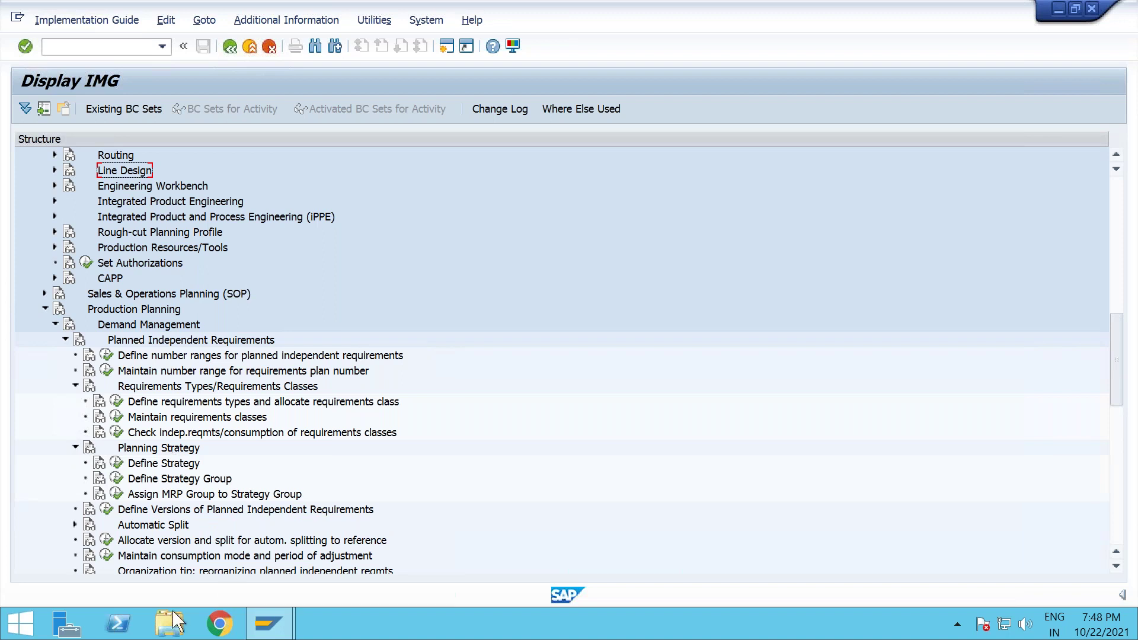
pyautogui.click(32, 633)
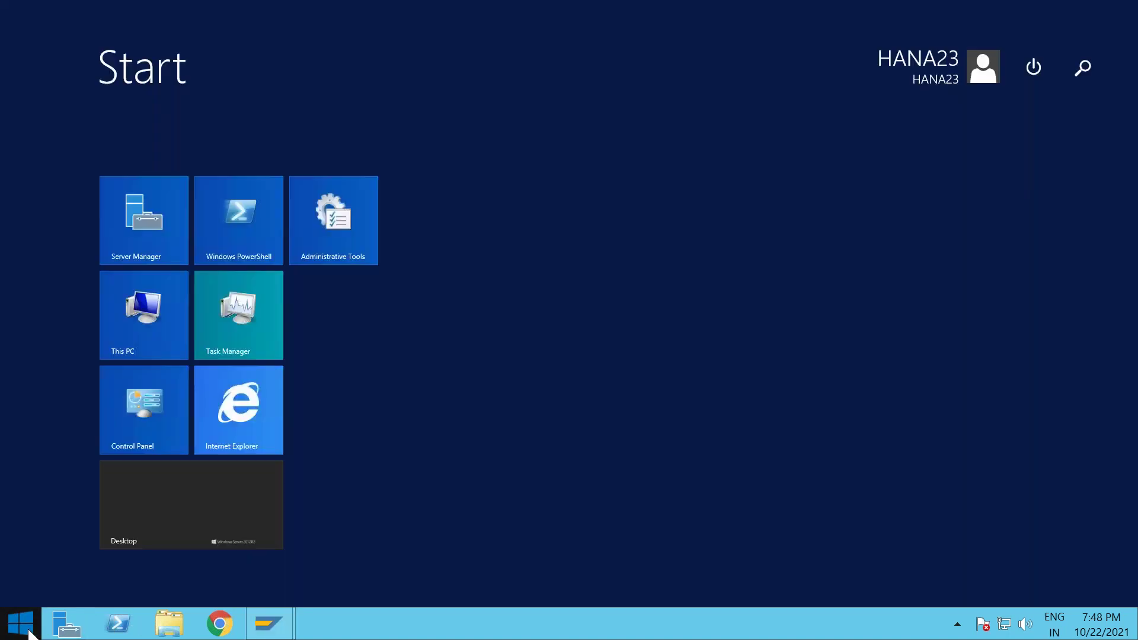
pyautogui.click(29, 630)
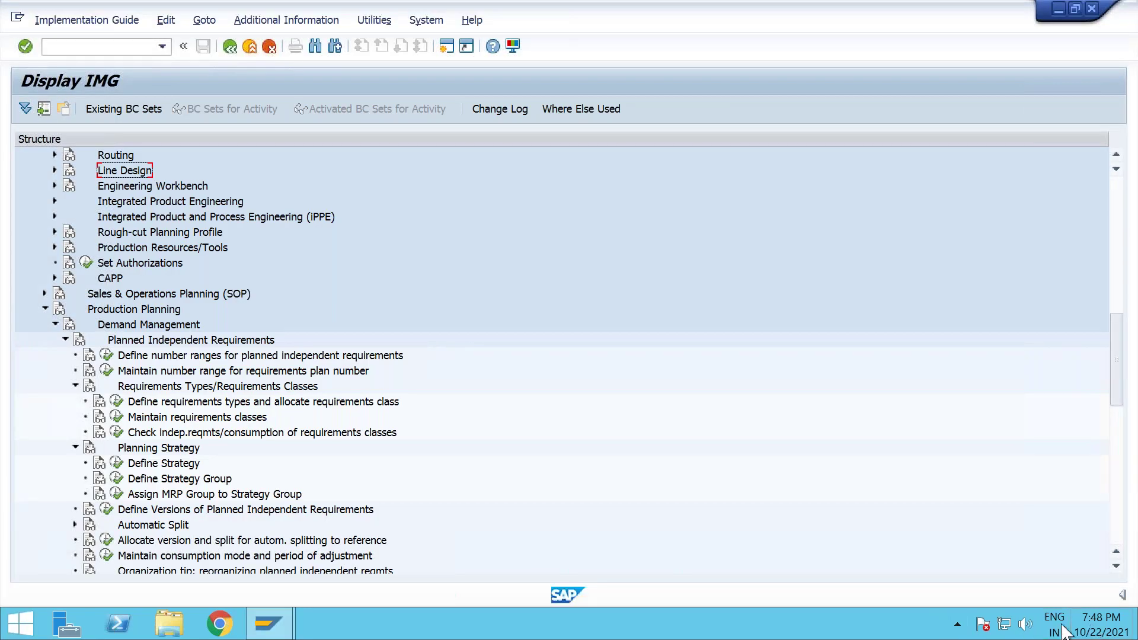
# Show the desktop, create 'New Text Document' with its default name, and open it in Notepad.
pyautogui.rightClick(833, 633)
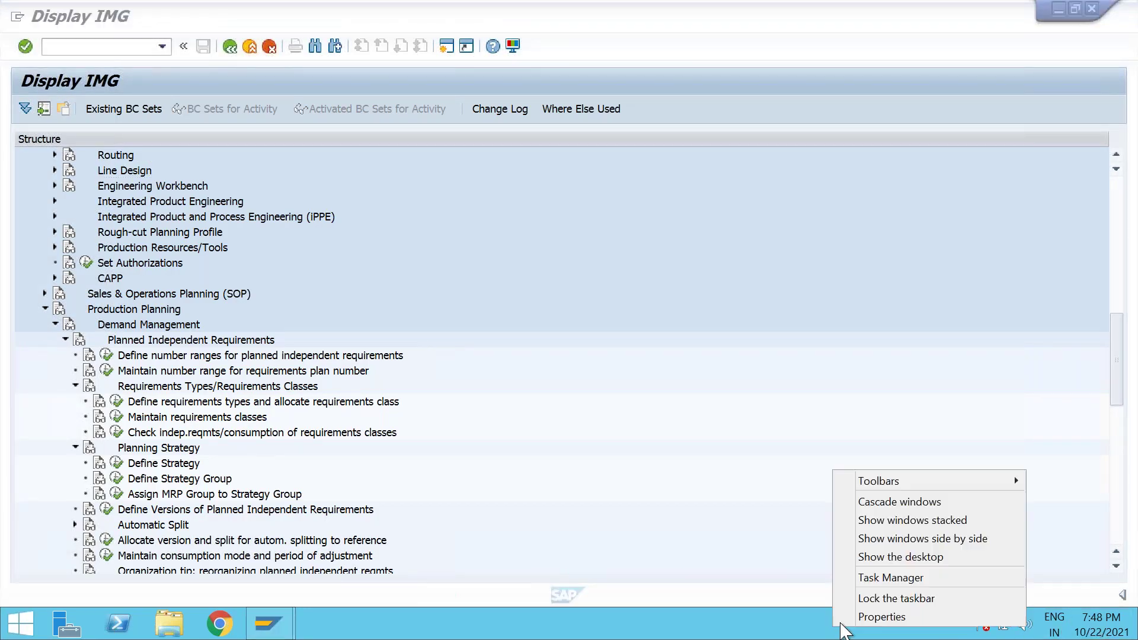
pyautogui.click(903, 564)
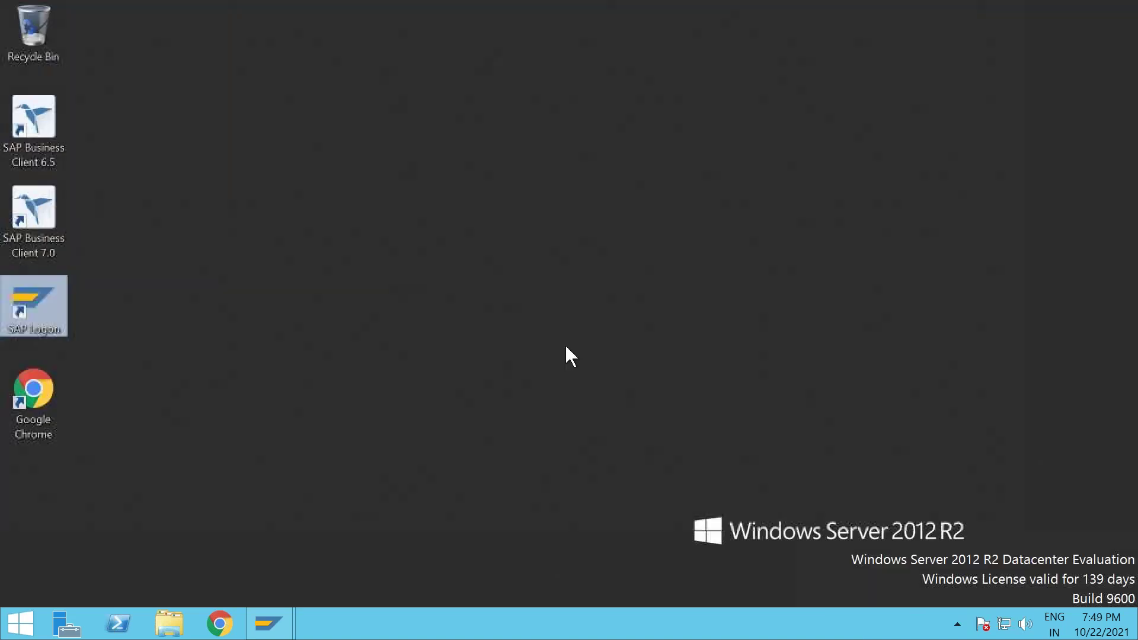
pyautogui.rightClick(390, 251)
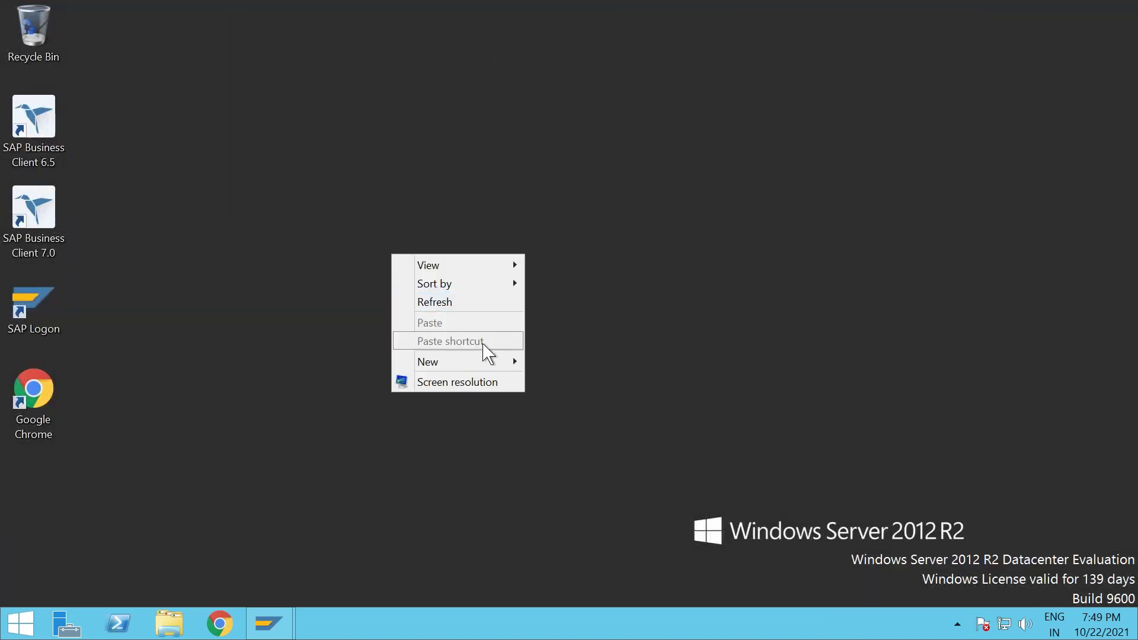
pyautogui.moveTo(486, 363)
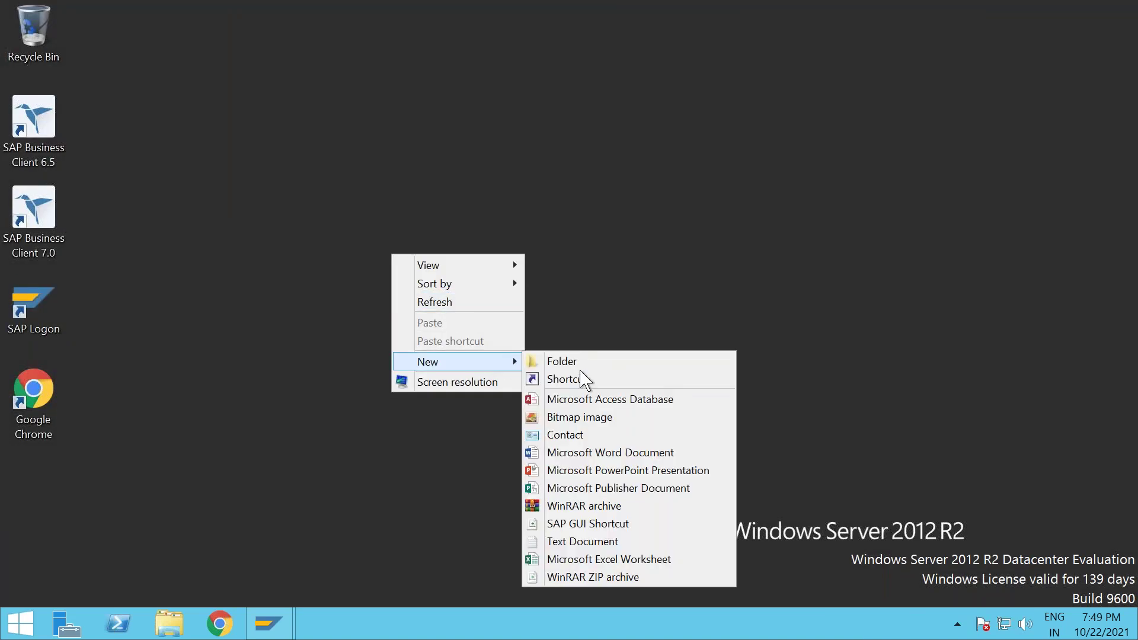
pyautogui.click(573, 541)
pyautogui.press('Return')
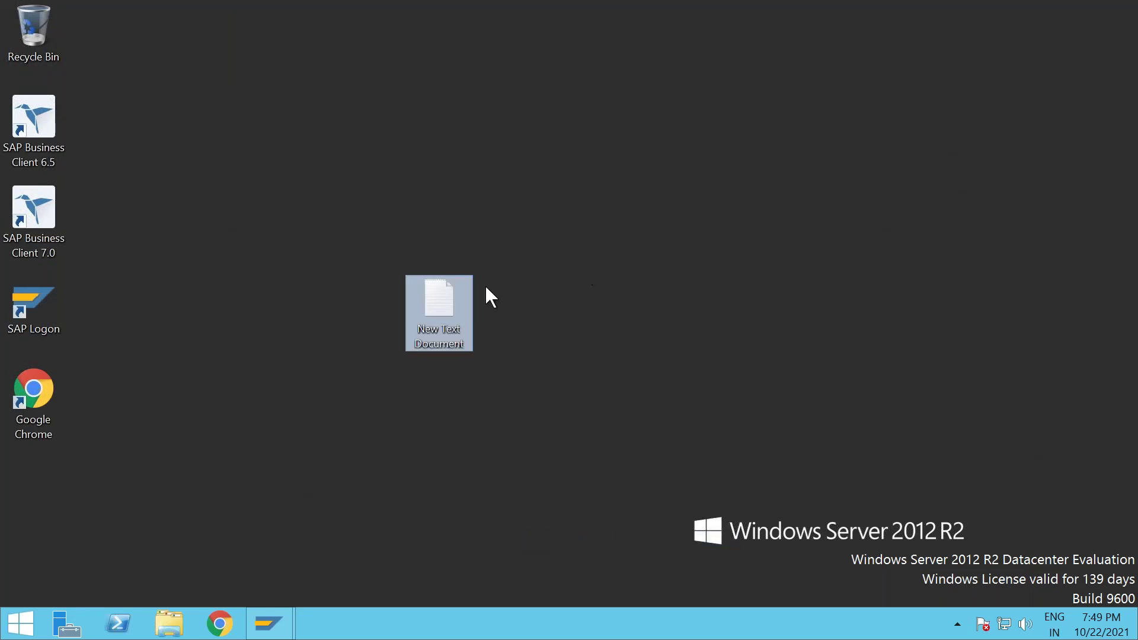
pyautogui.doubleClick(443, 301)
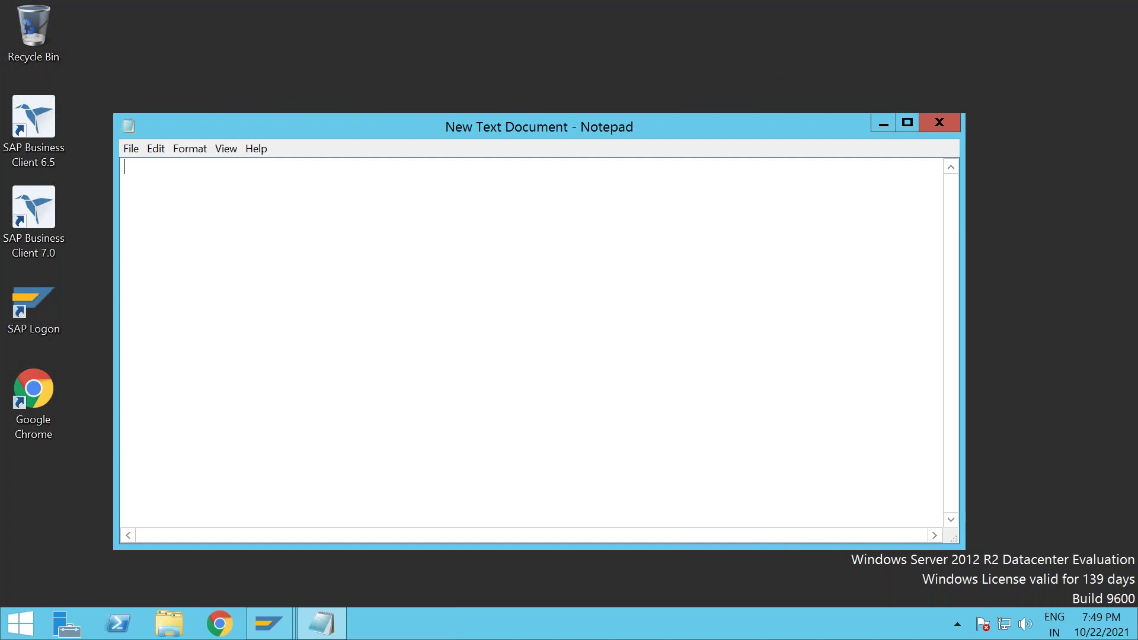
# Note 'MTO - Make to order - 20, 50' and begin 'MTS- make to stock - 10'.
pyautogui.write('MTO - Make to ')
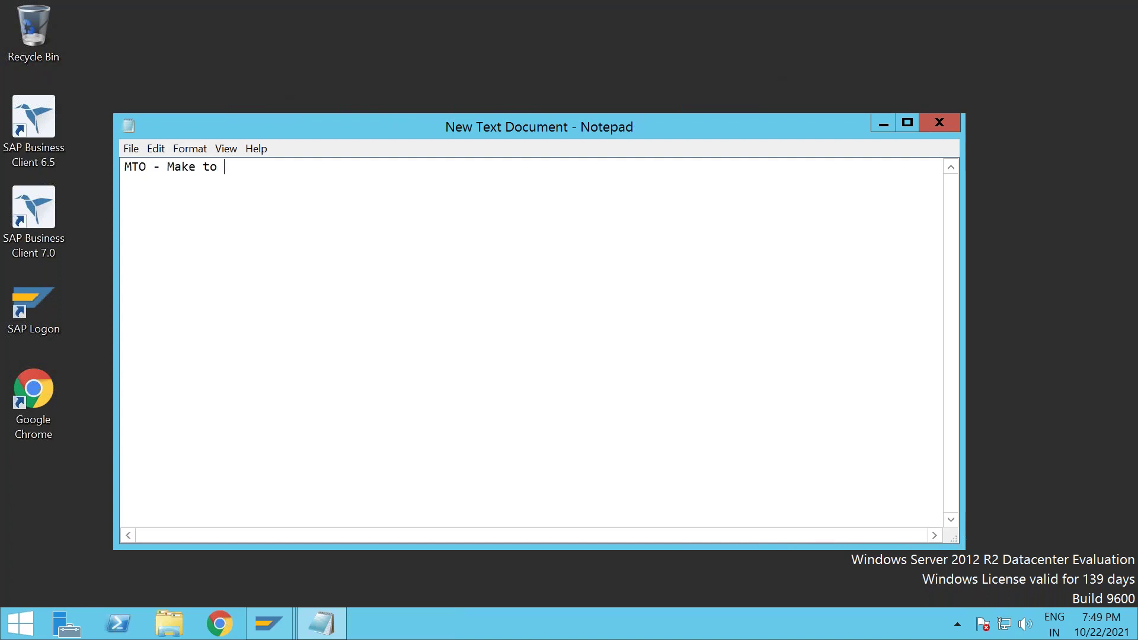
pyautogui.write('order')
pyautogui.press('BackSpace')
pyautogui.write('er -')
pyautogui.write(' 20, 50 ')
pyautogui.write('MTS- m')
pyautogui.write('ake to stock')
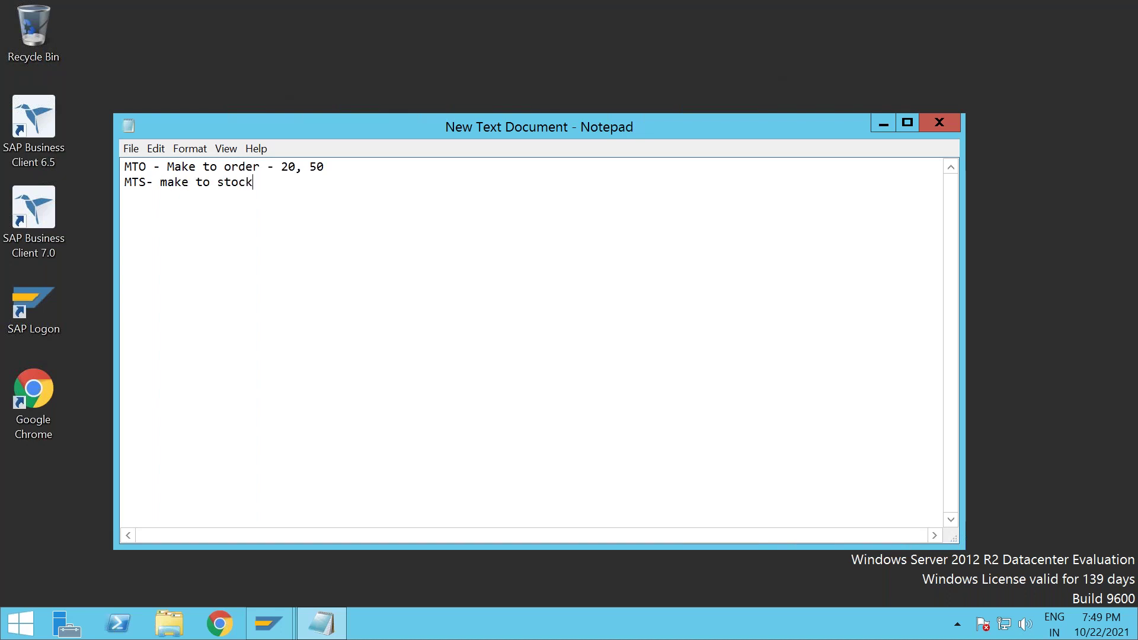
pyautogui.write(' ,')
pyautogui.press('BackSpace')
pyautogui.write('- 10.')
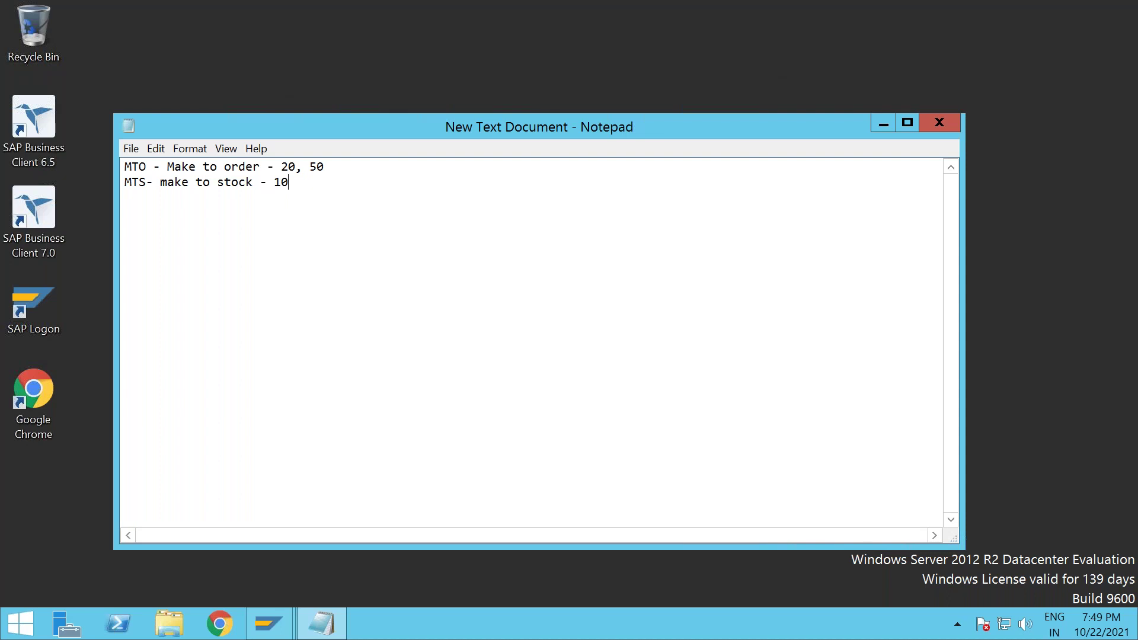
pyautogui.press('BackSpace')
pyautogui.press('BackSpace')
# Finish the MTS line with '11, 40(it considers sales orders)' and add a 'PIR-' line.
pyautogui.write(', 11, 40(SA')
pyautogui.press('BackSpace')
pyautogui.press('BackSpace')
pyautogui.write('it ')
pyautogui.write('considers a')
pyautogui.write('n')
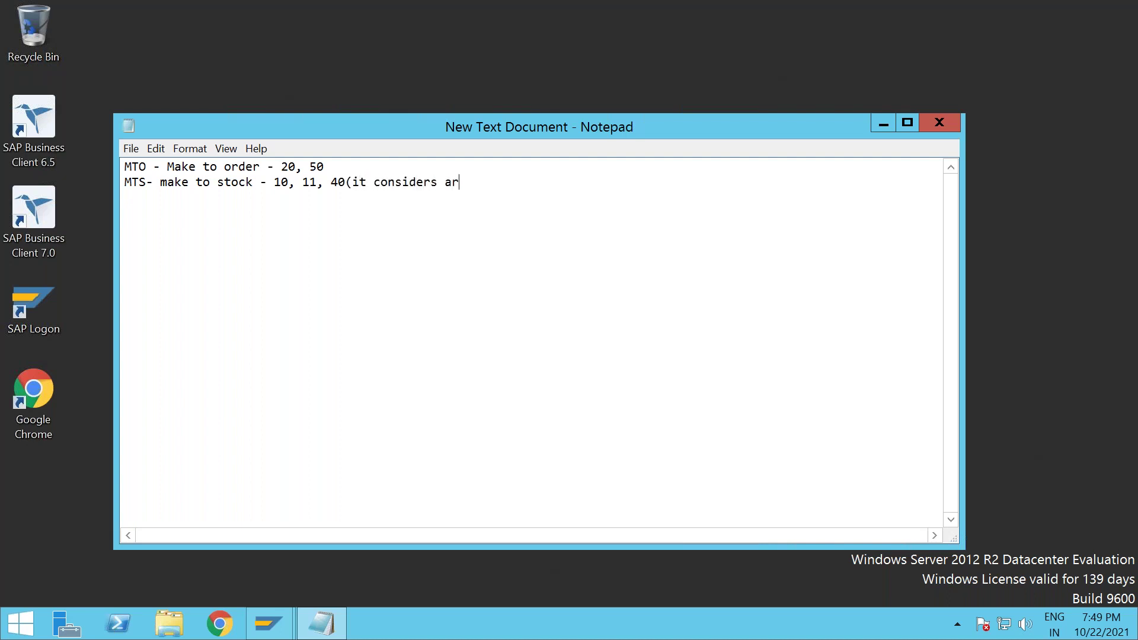
pyautogui.press('BackSpace')
pyautogui.press('BackSpace')
pyautogui.write('sales orders)')
pyautogui.press('Return')
pyautogui.press('Return')
pyautogui.write('PIR-')
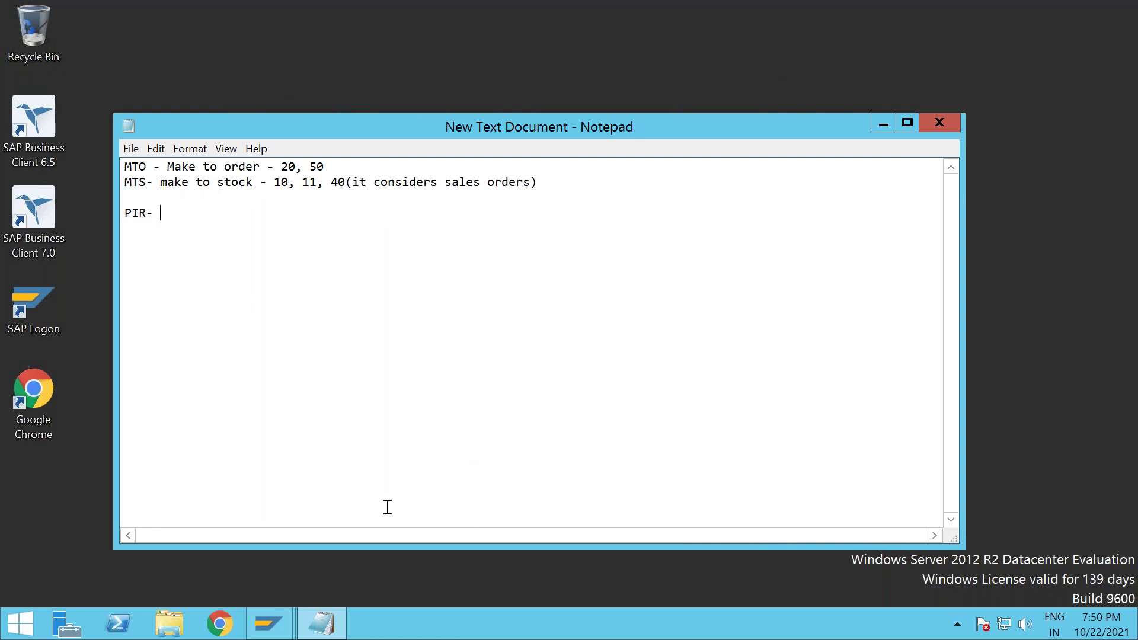
pyautogui.click(270, 623)
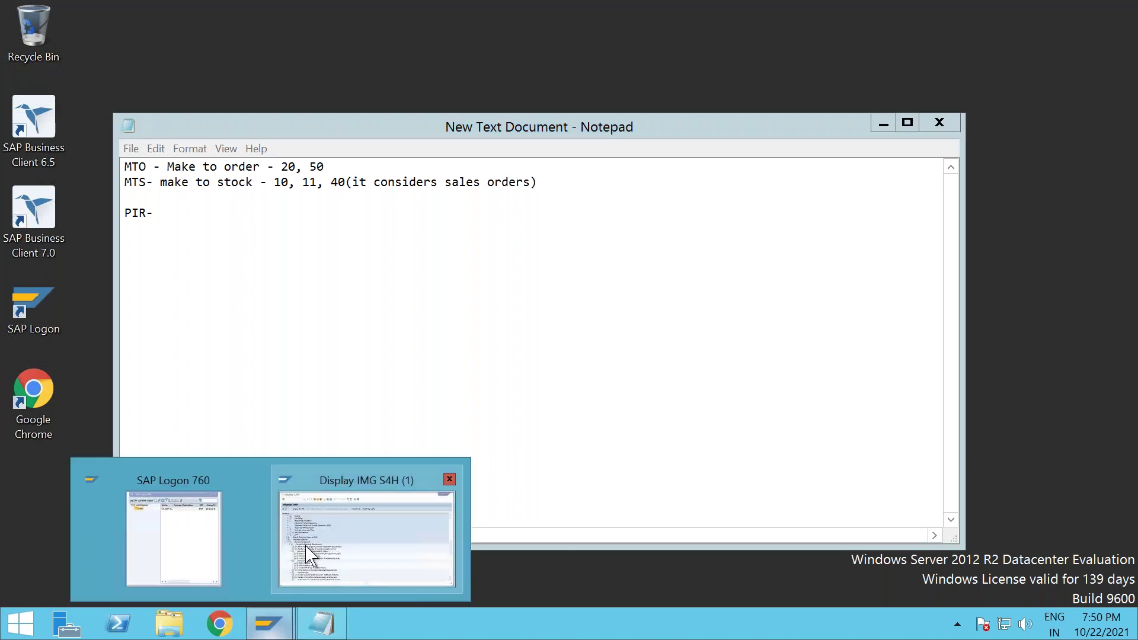
# Open the Define Strategy table and highlight strategies 10 and 50 with strategy 10's description.
pyautogui.click(305, 554)
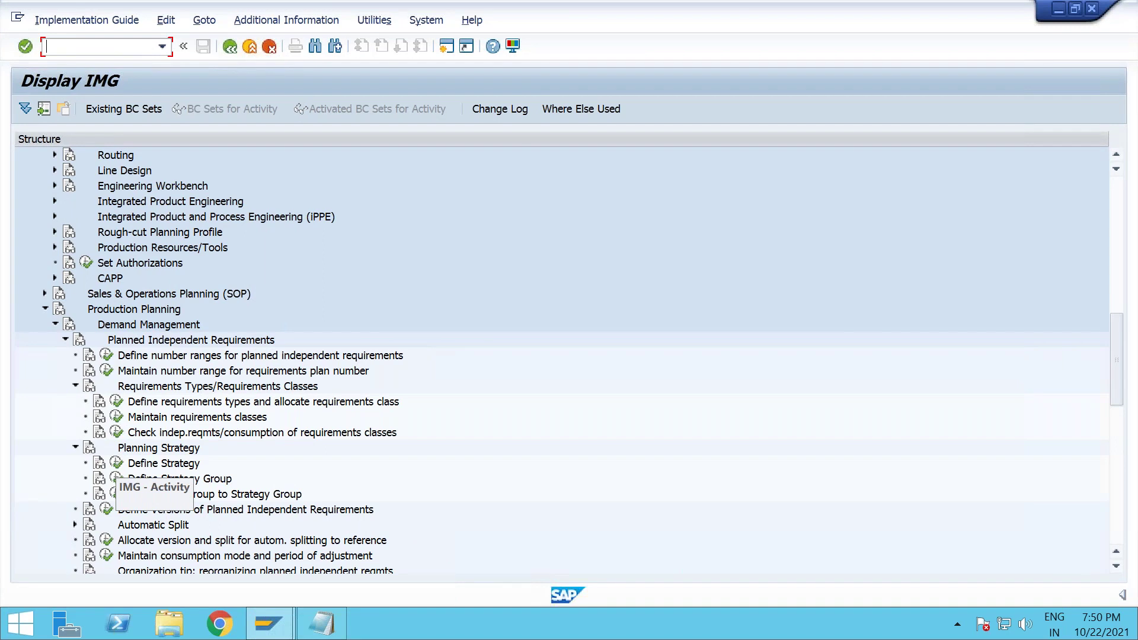
pyautogui.click(116, 463)
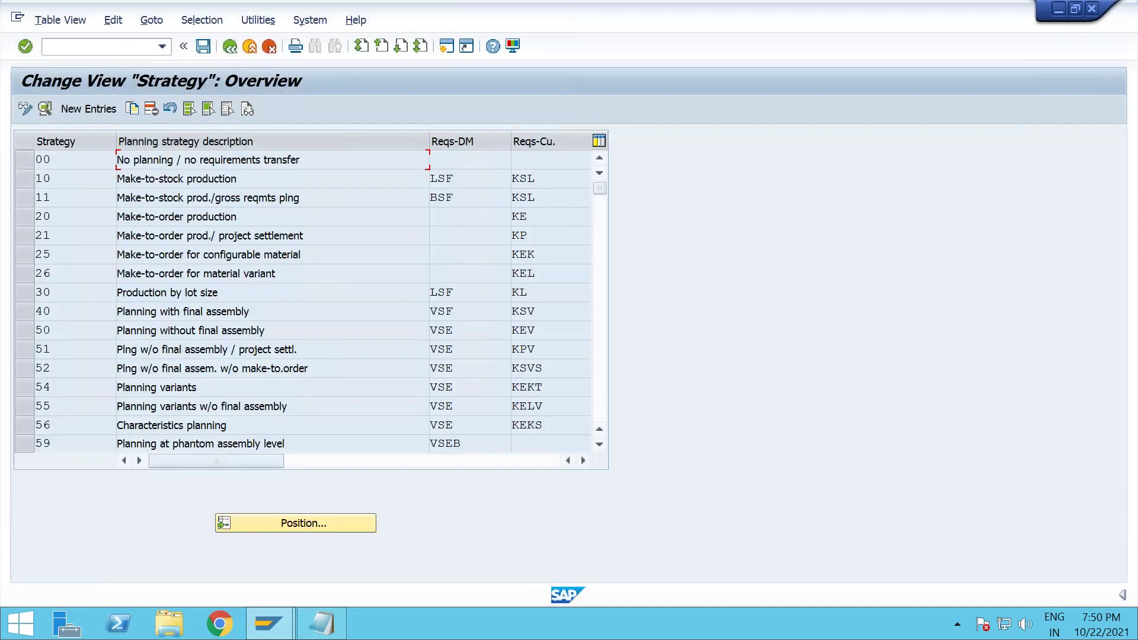
pyautogui.moveTo(63, 178); pyautogui.dragTo(34, 198)
pyautogui.moveTo(58, 330); pyautogui.dragTo(37, 312)
pyautogui.moveTo(253, 178); pyautogui.dragTo(68, 179)
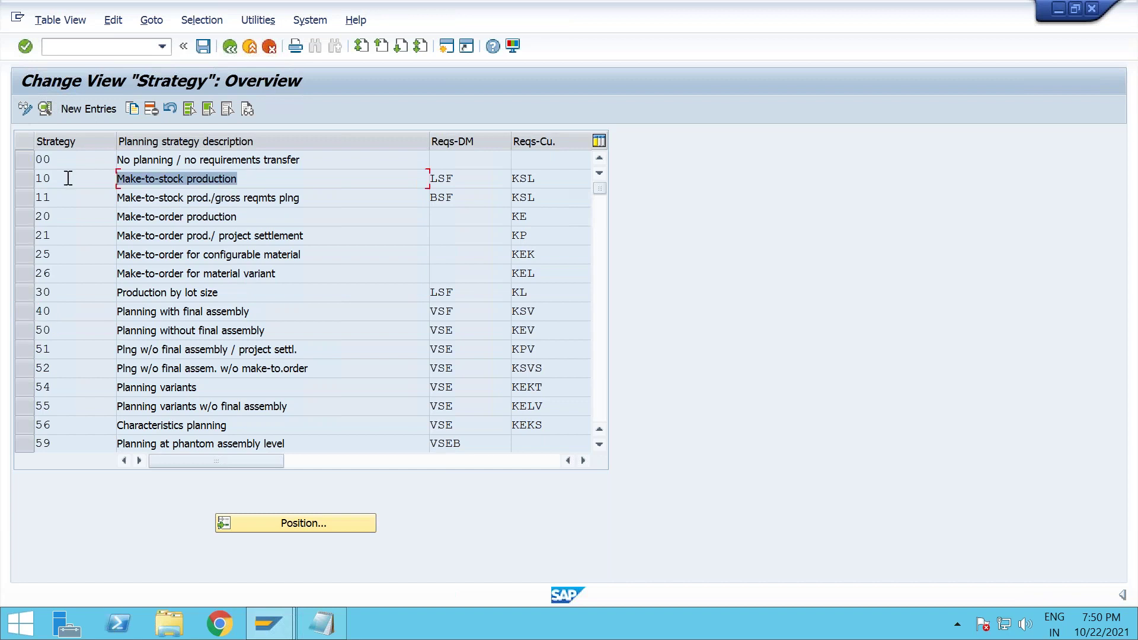
# Confirm strategy 10 uses requirement types LSF and KSL, then return to the IMG tree.
pyautogui.moveTo(465, 175); pyautogui.dragTo(402, 174)
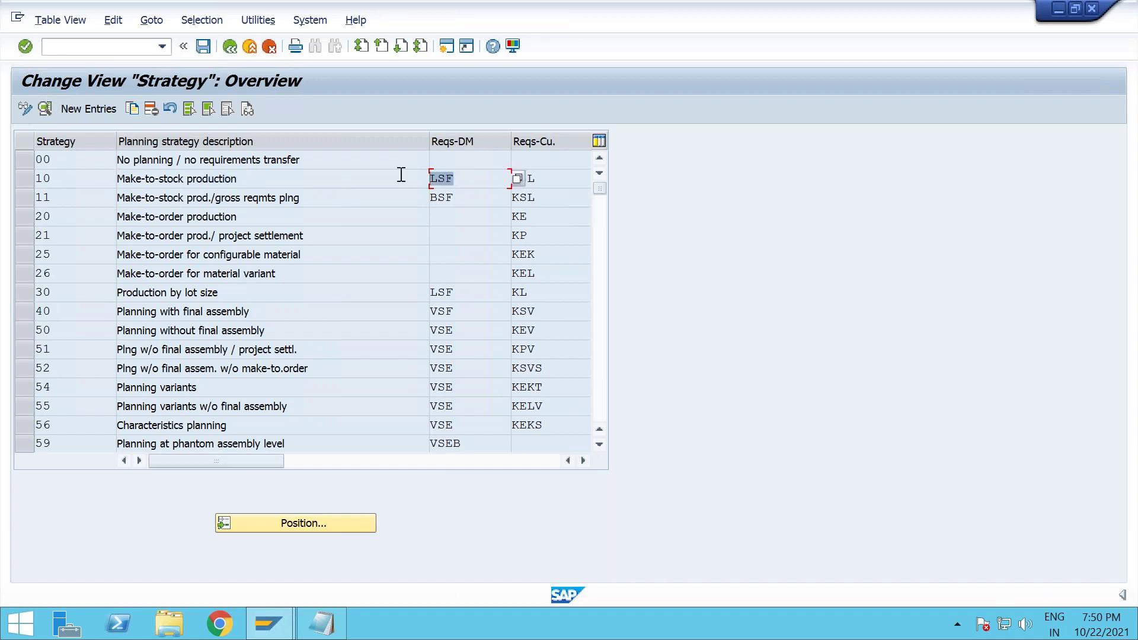
pyautogui.moveTo(545, 184); pyautogui.dragTo(482, 181)
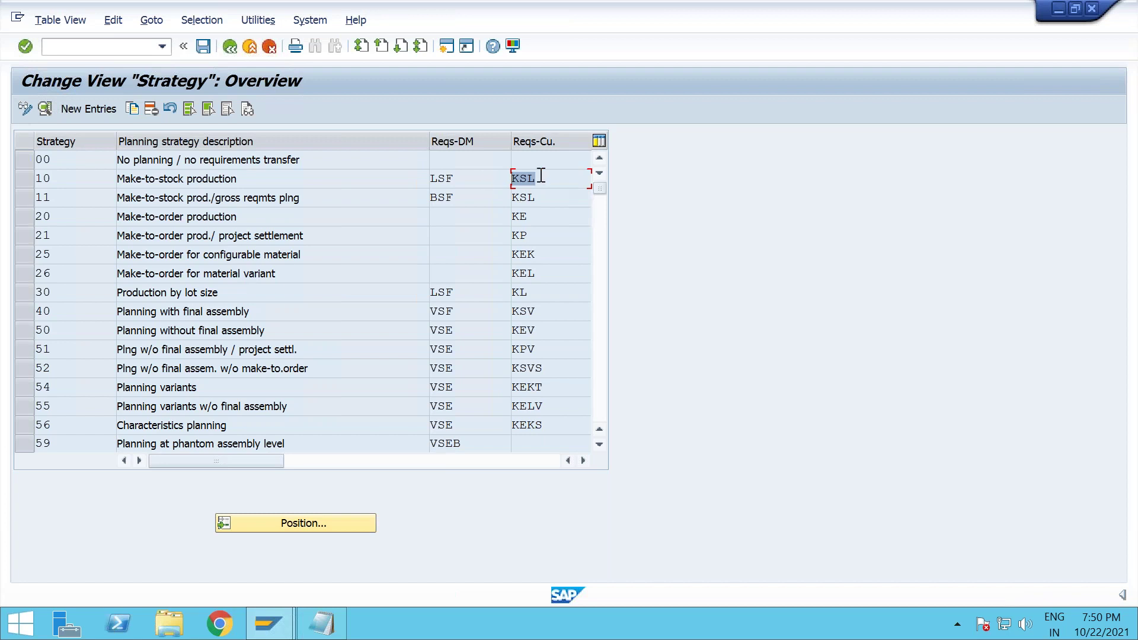
pyautogui.click(457, 177)
pyautogui.doubleClick(423, 175)
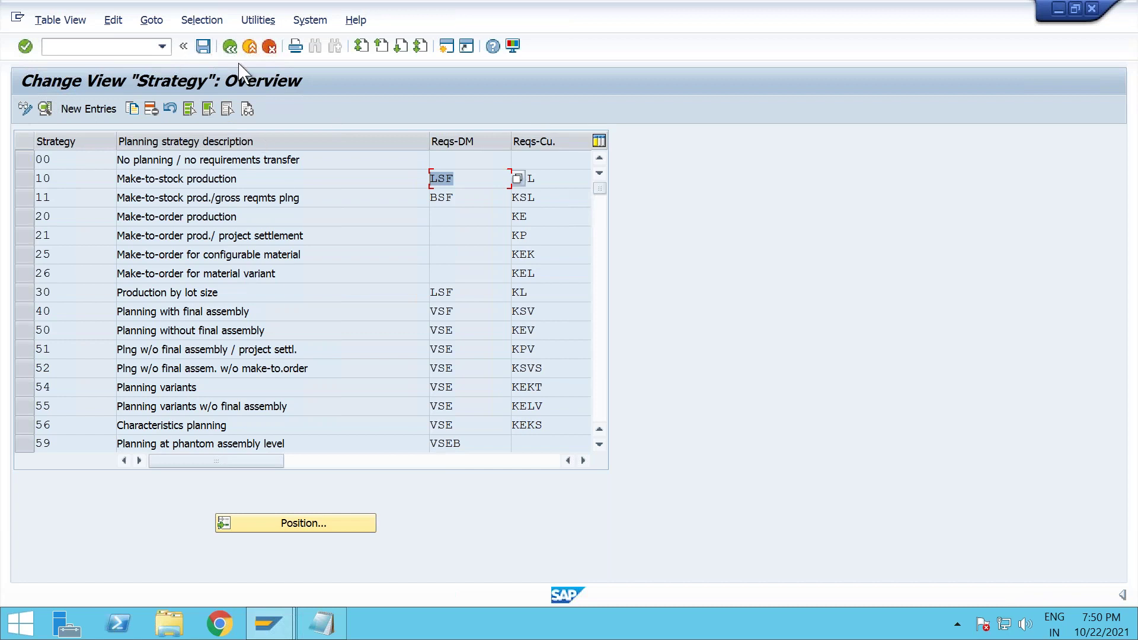
pyautogui.click(229, 46)
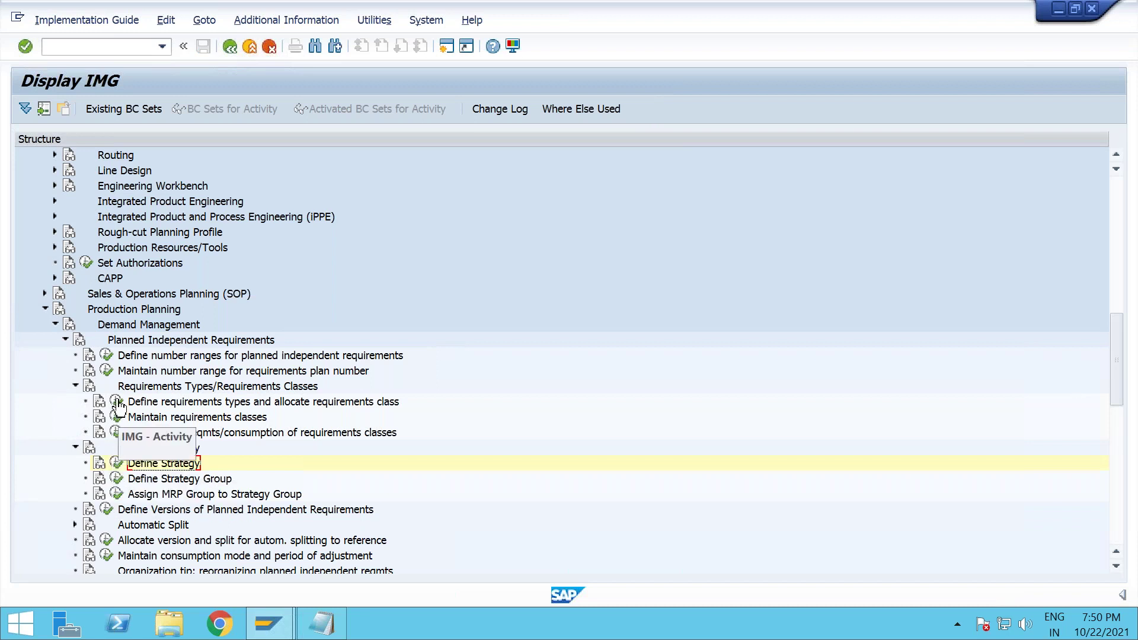
# Open Define requirements types, position on 'LS' to reach LSF, and select LSF and VSF.
pyautogui.click(117, 403)
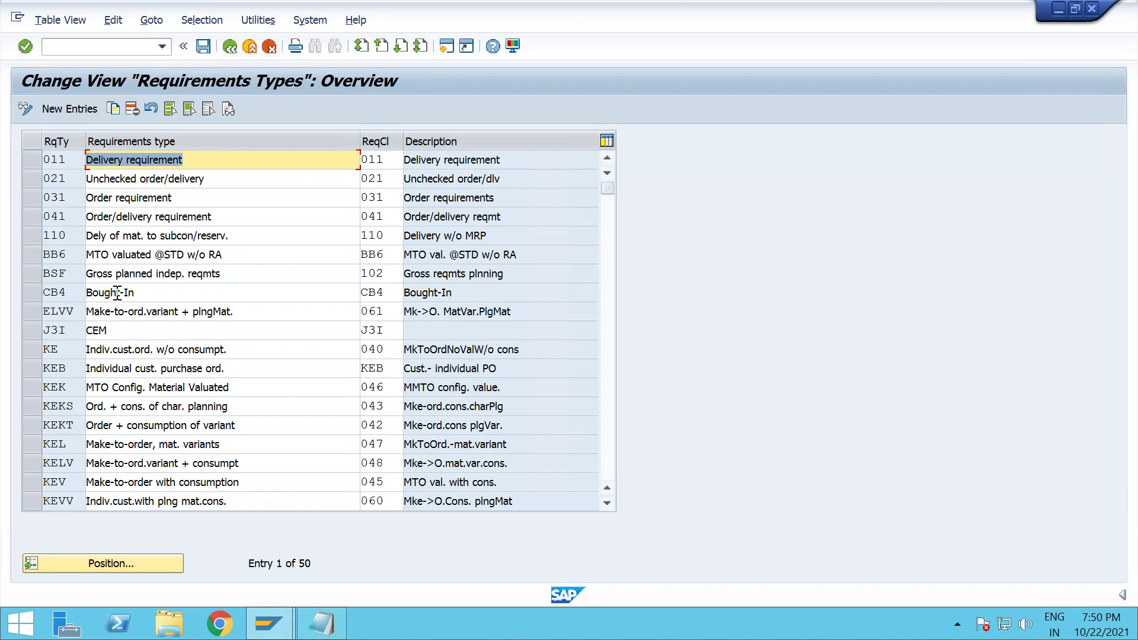
pyautogui.click(100, 564)
pyautogui.write('LS')
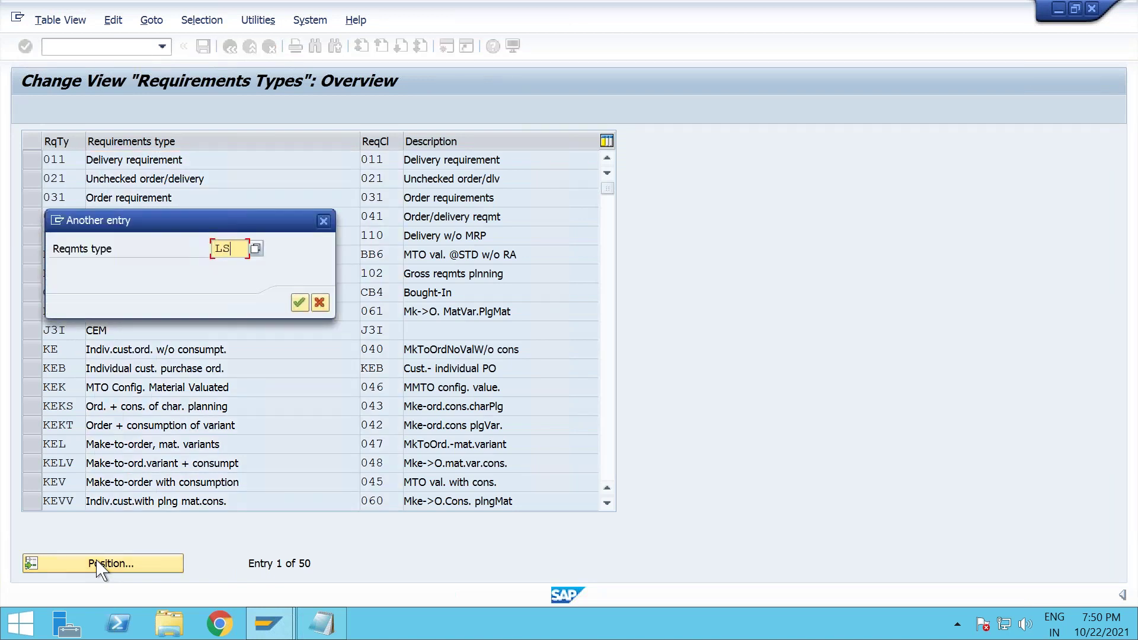
pyautogui.press('Return')
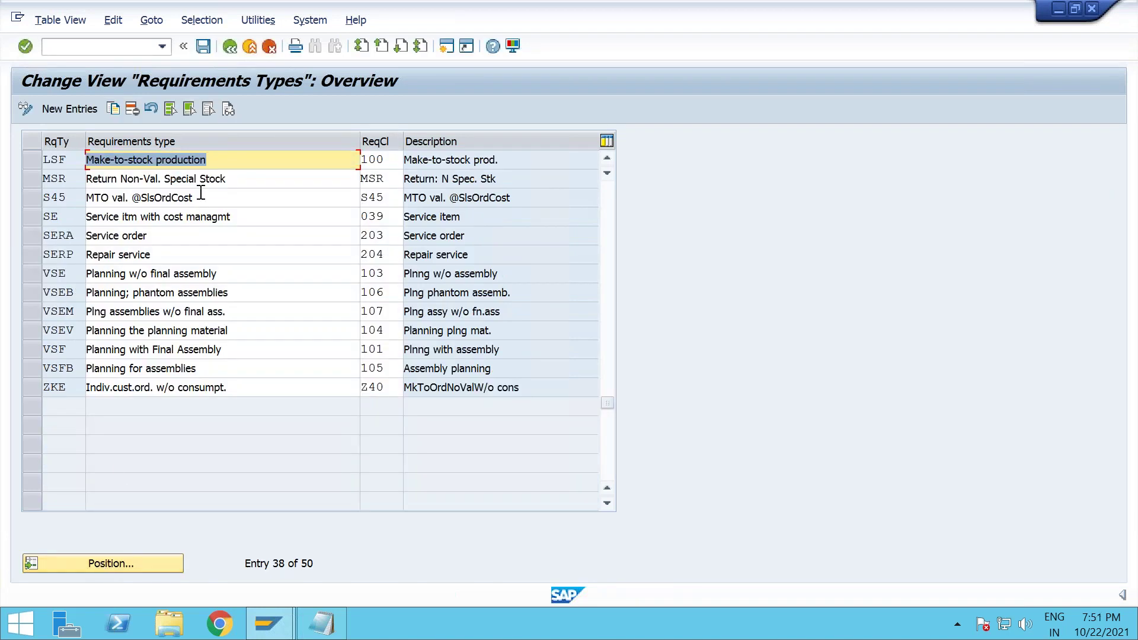
pyautogui.click(47, 160)
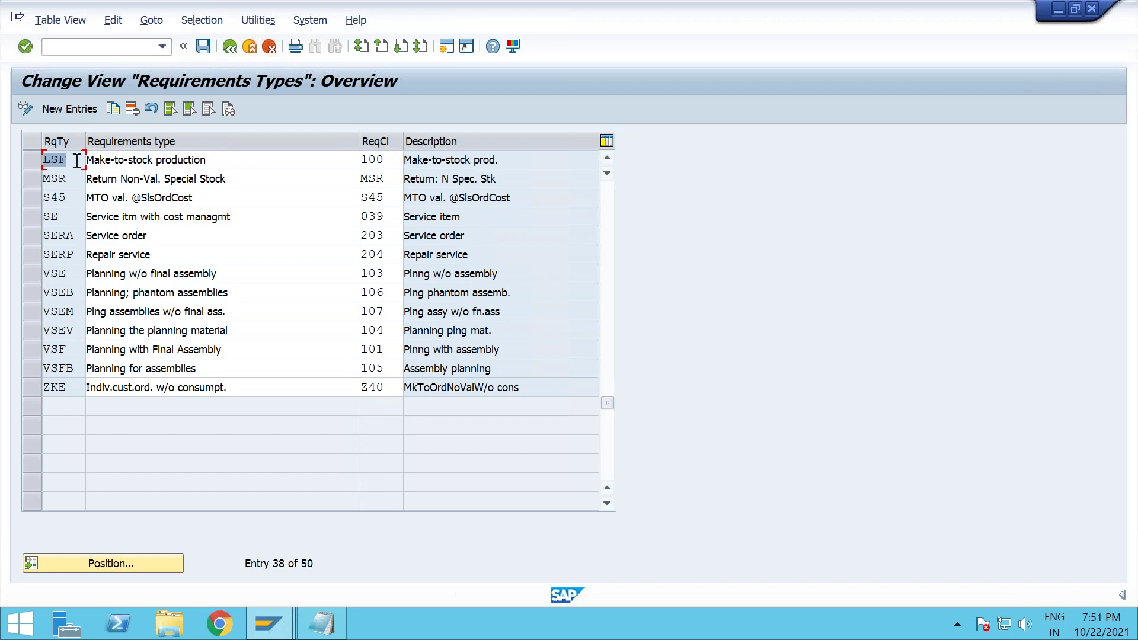
pyautogui.click(76, 351)
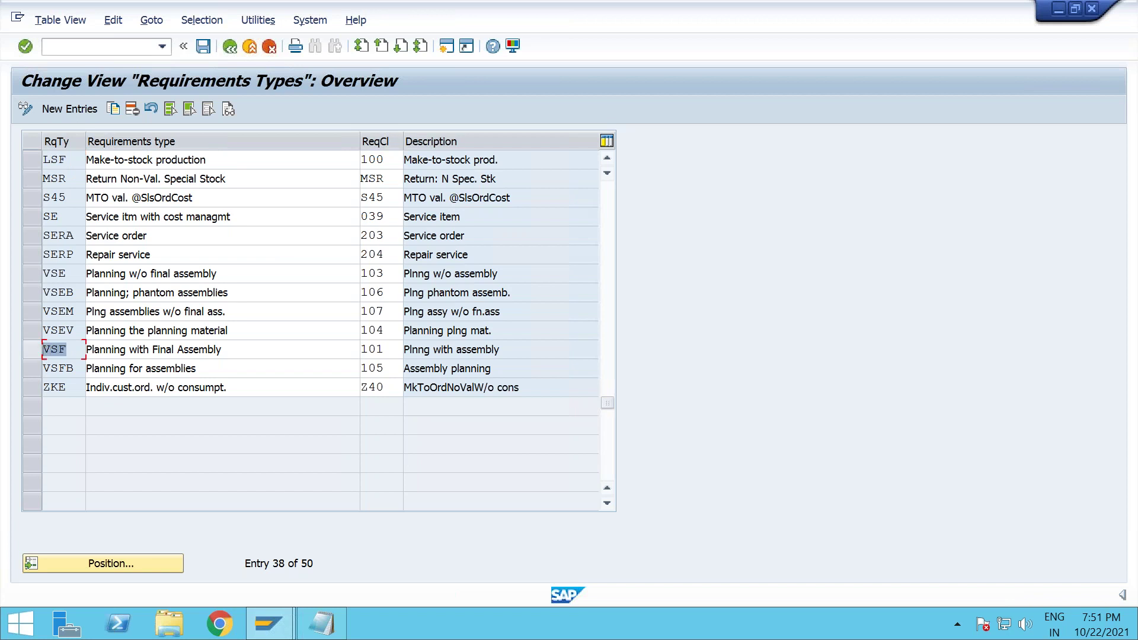